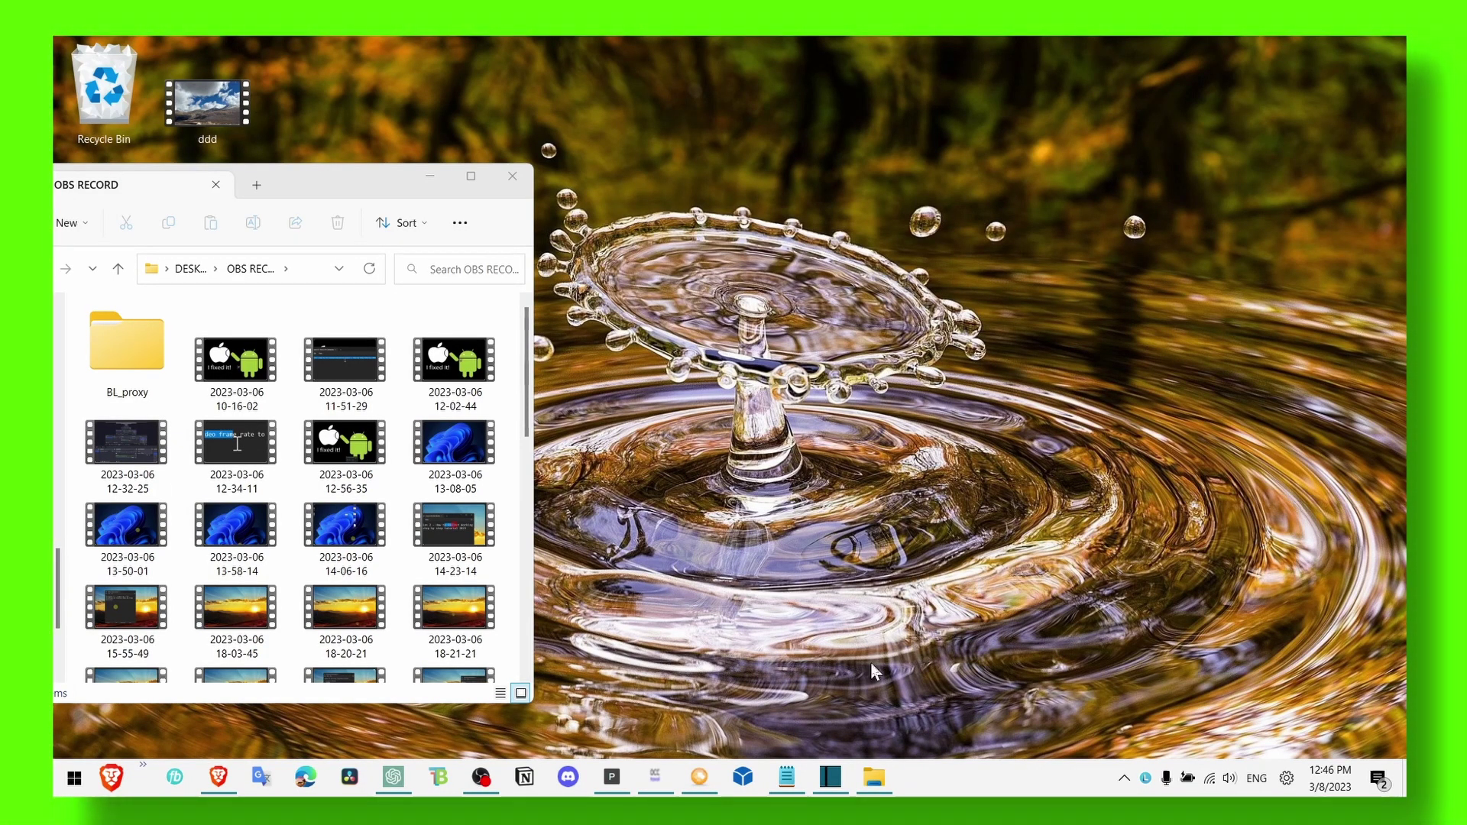
Show the ShotCut merge-clips tutorial note from the taskbar, then minimize Notepad
left_click(786, 778)
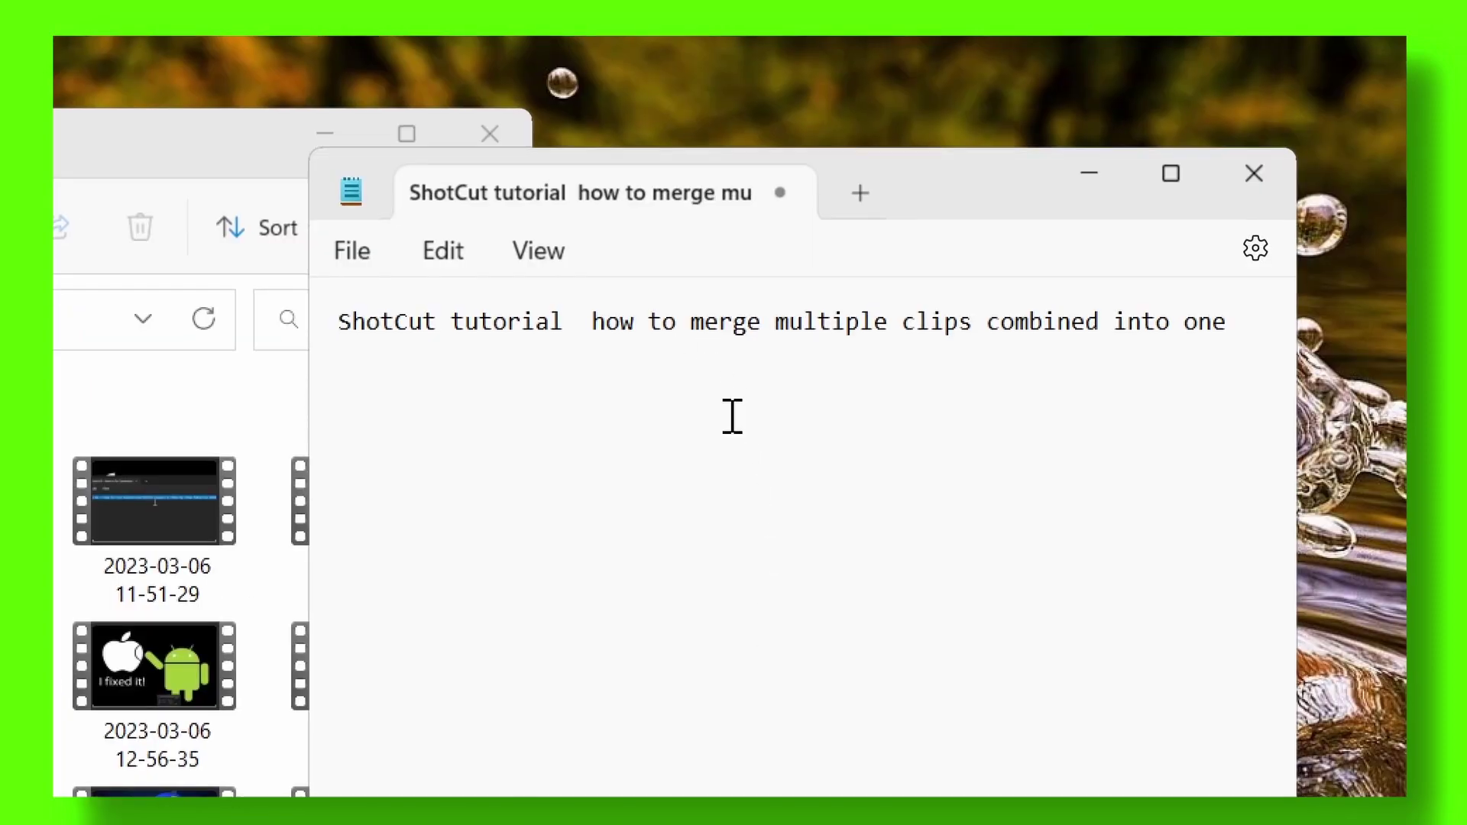
key("alt")
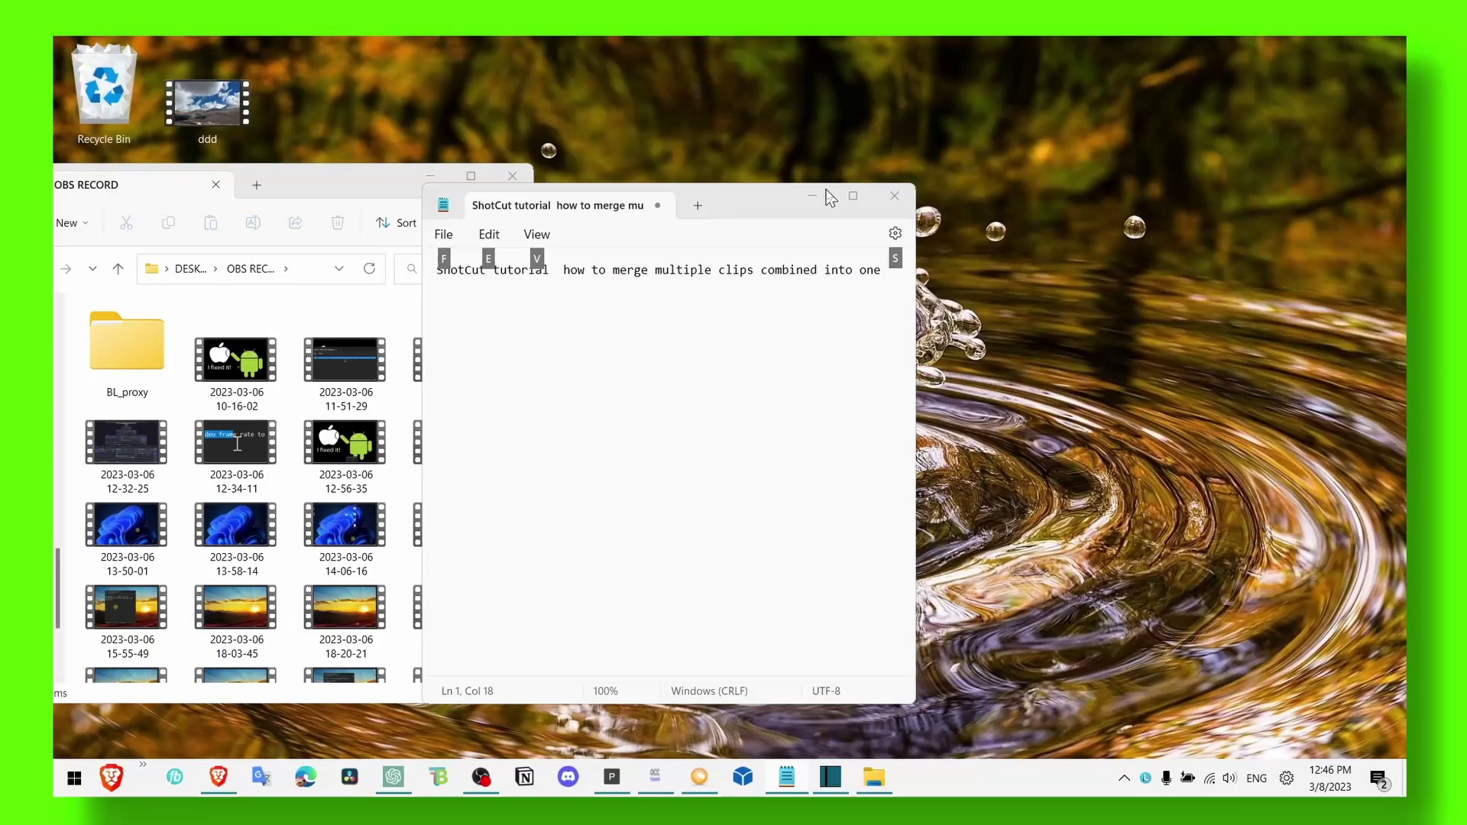
left_click(816, 196)
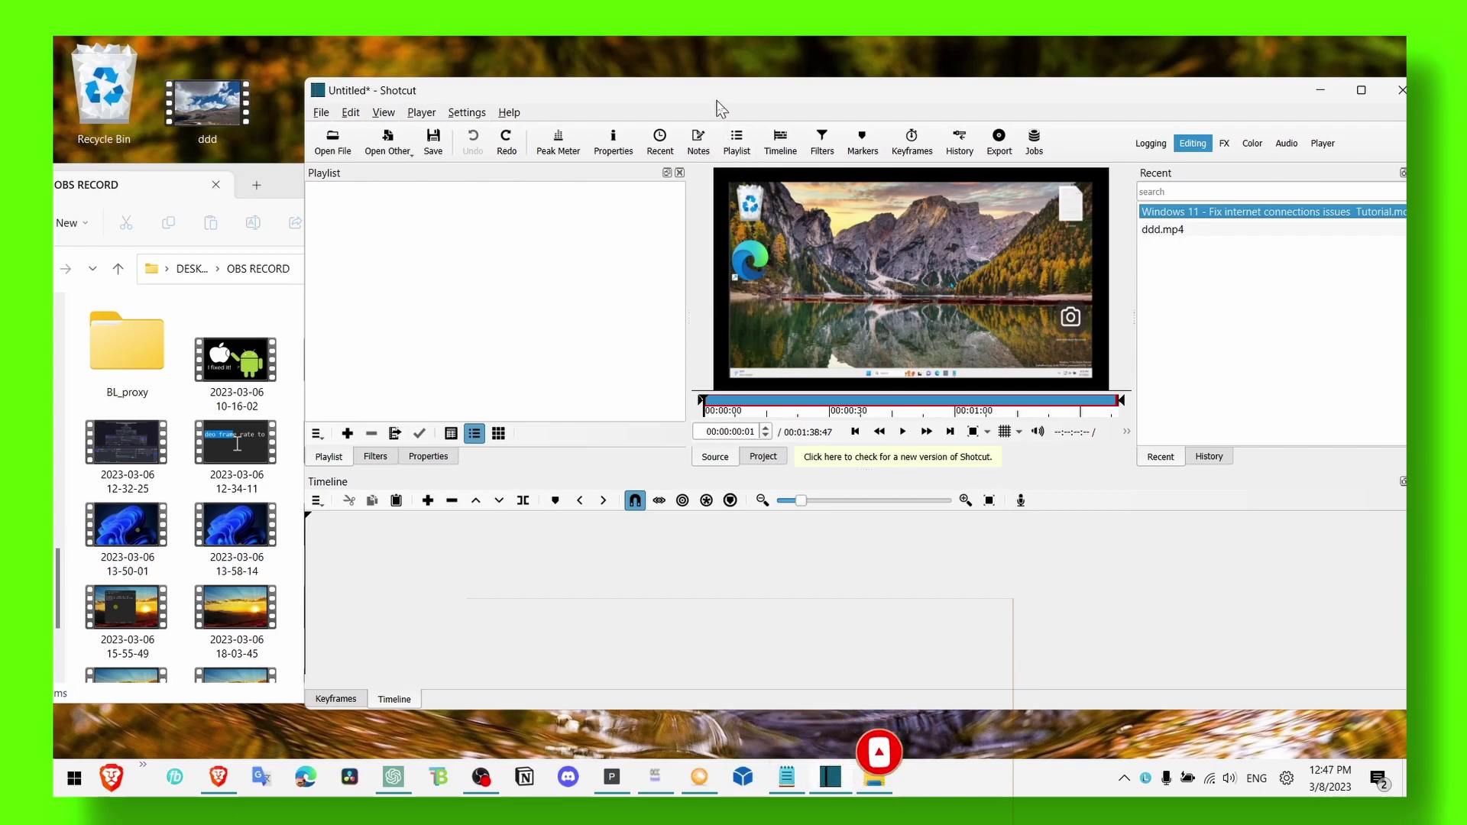
left_click_drag(718, 92, 761, 91)
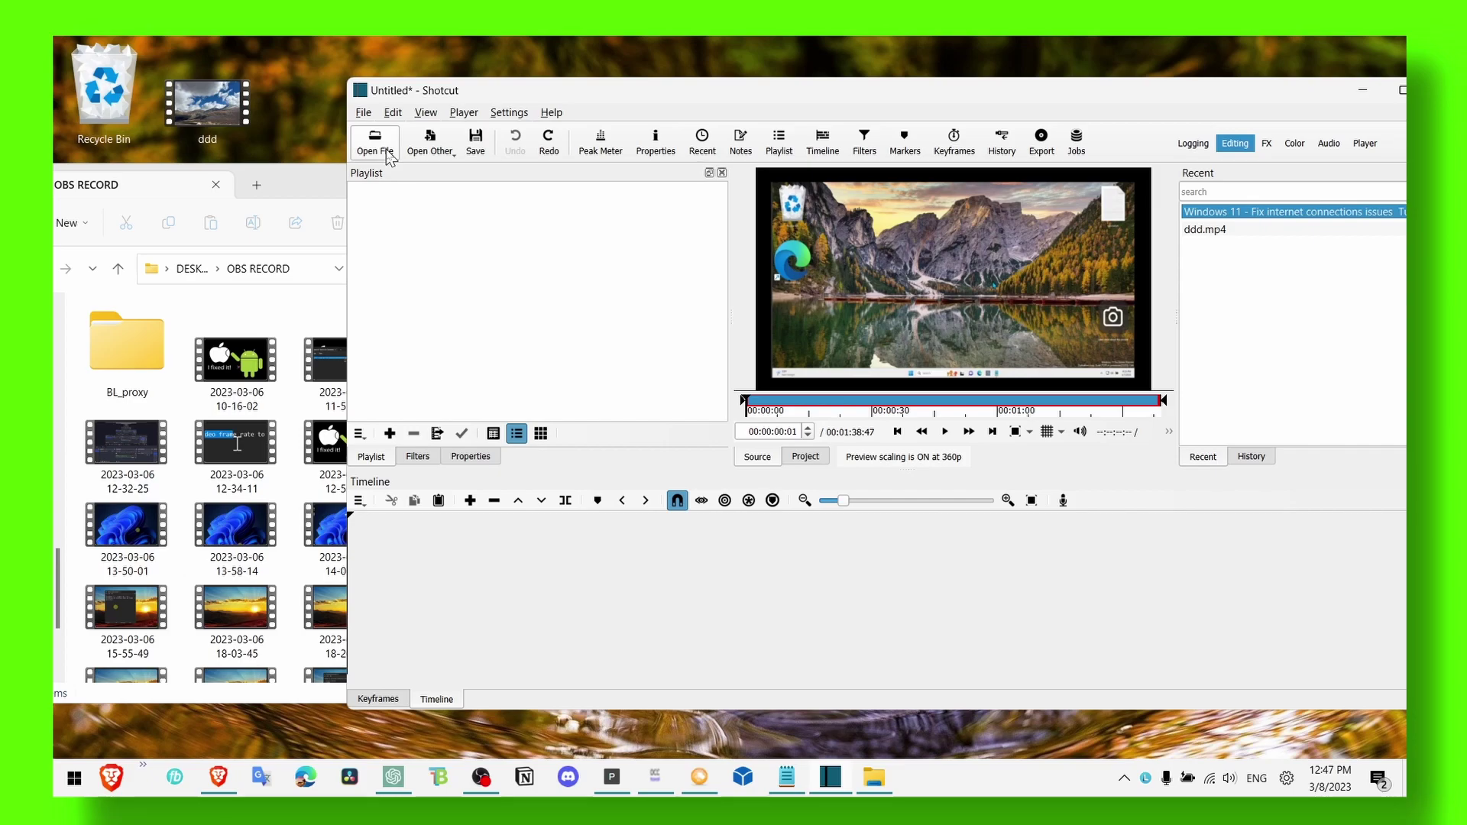
left_click(549, 117)
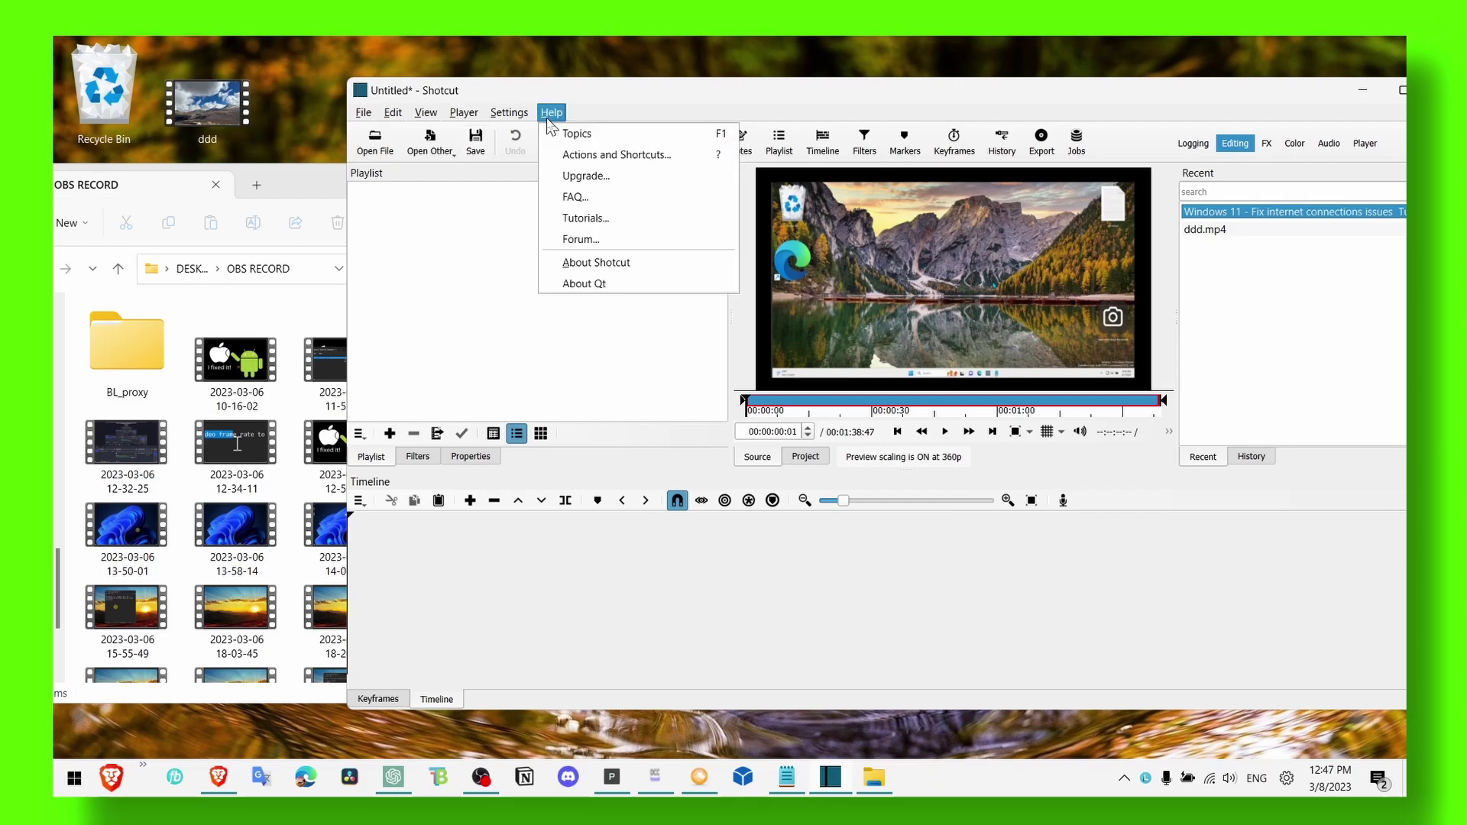
left_click(479, 227)
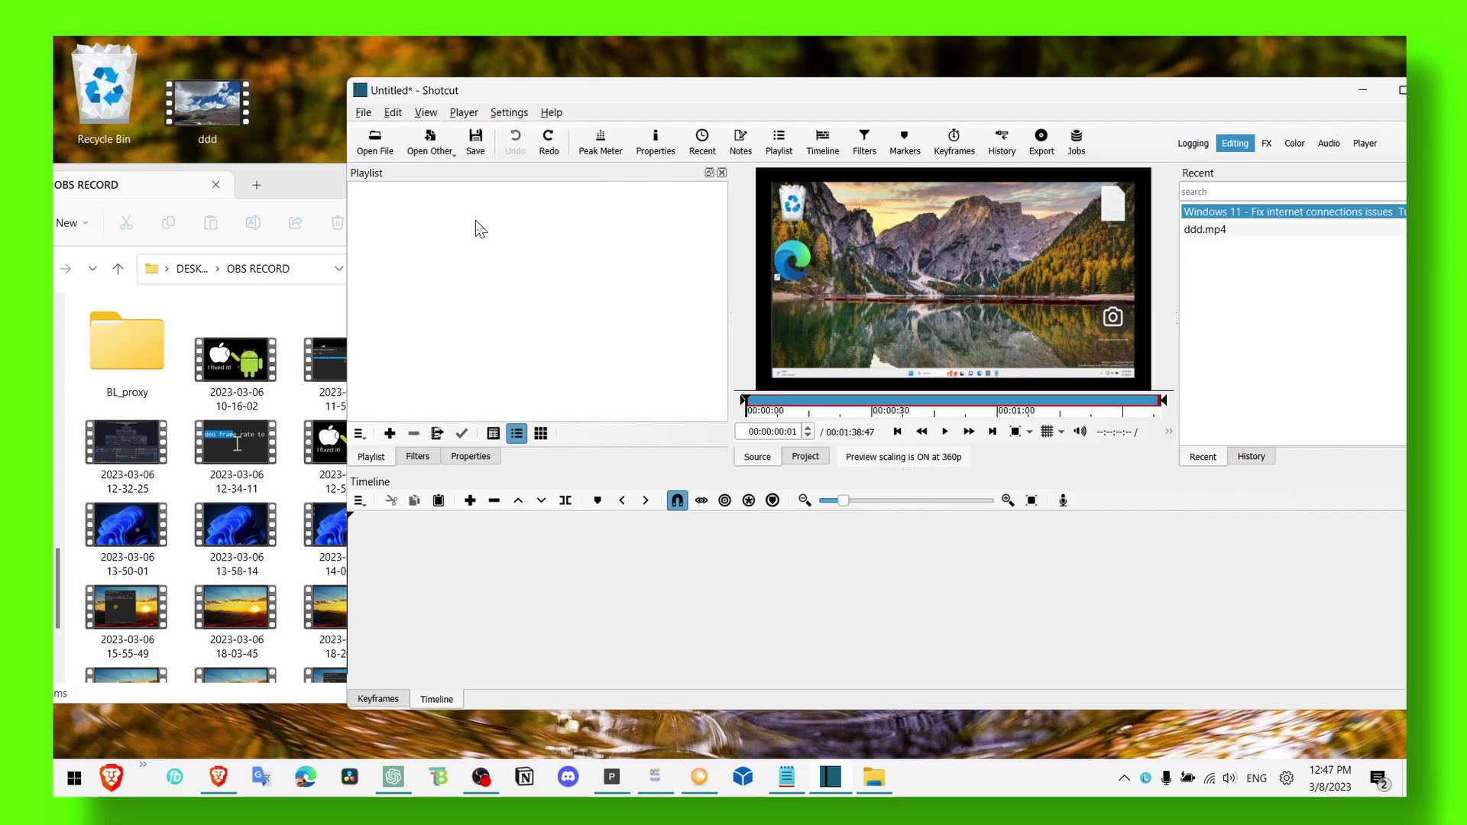
Select the three .mkv recordings in File Explorer and drop them into the Shotcut playlist
left_click(281, 217)
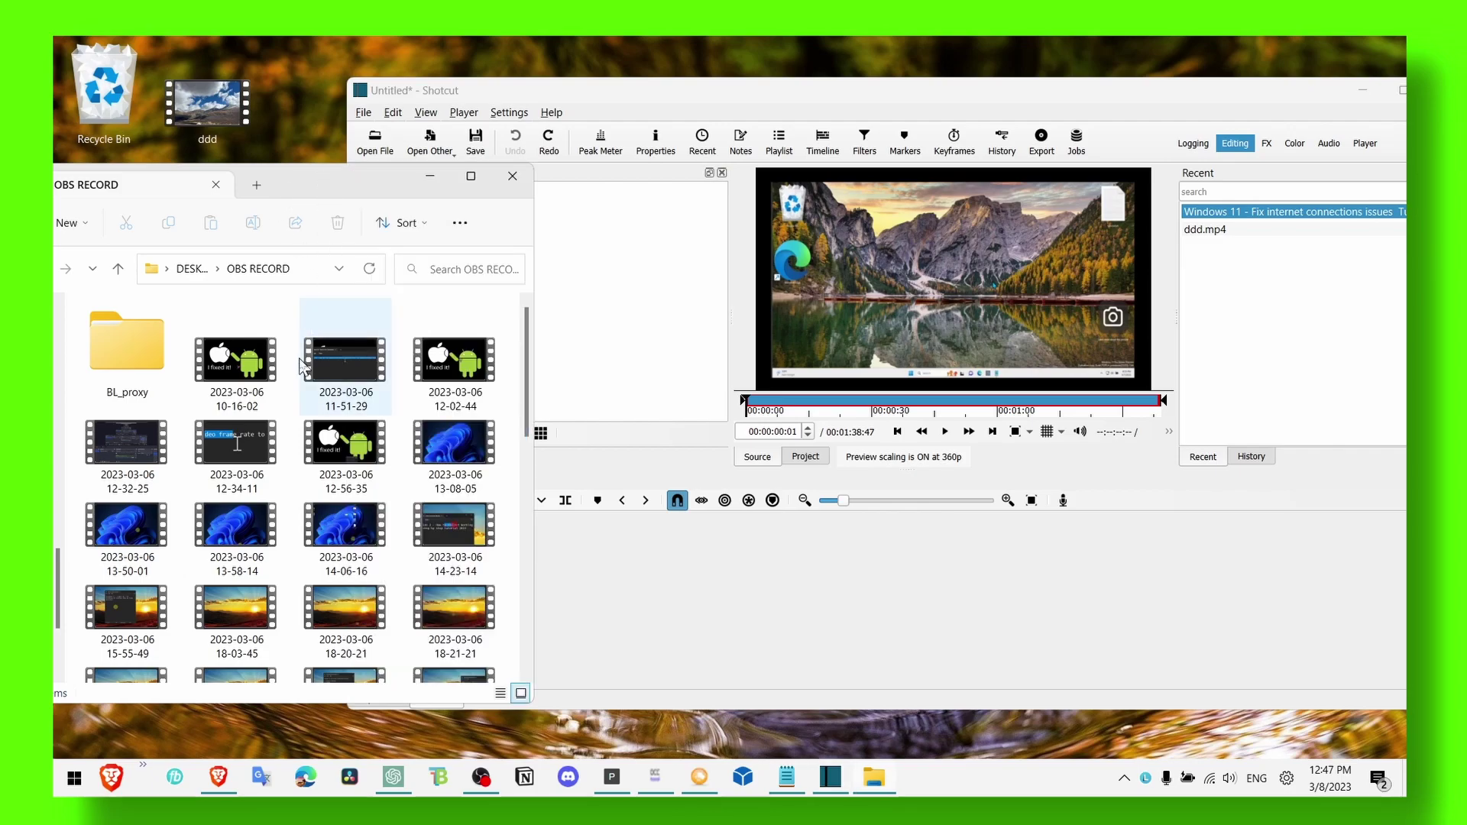
left_click(250, 389)
left_click(346, 366, "ctrl")
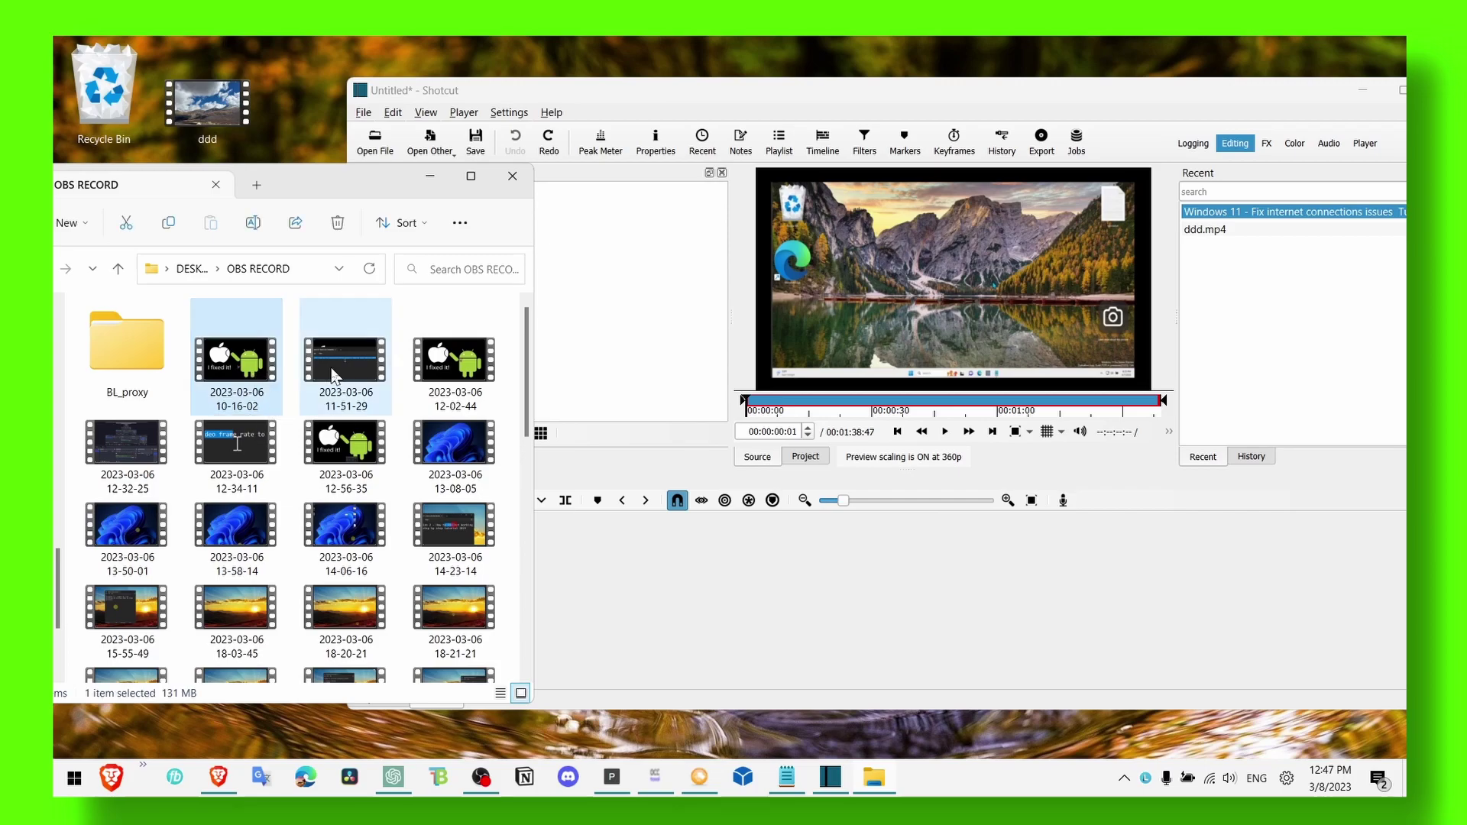
left_click(455, 367, "ctrl")
left_click_drag(356, 375, 650, 299)
left_click(433, 184)
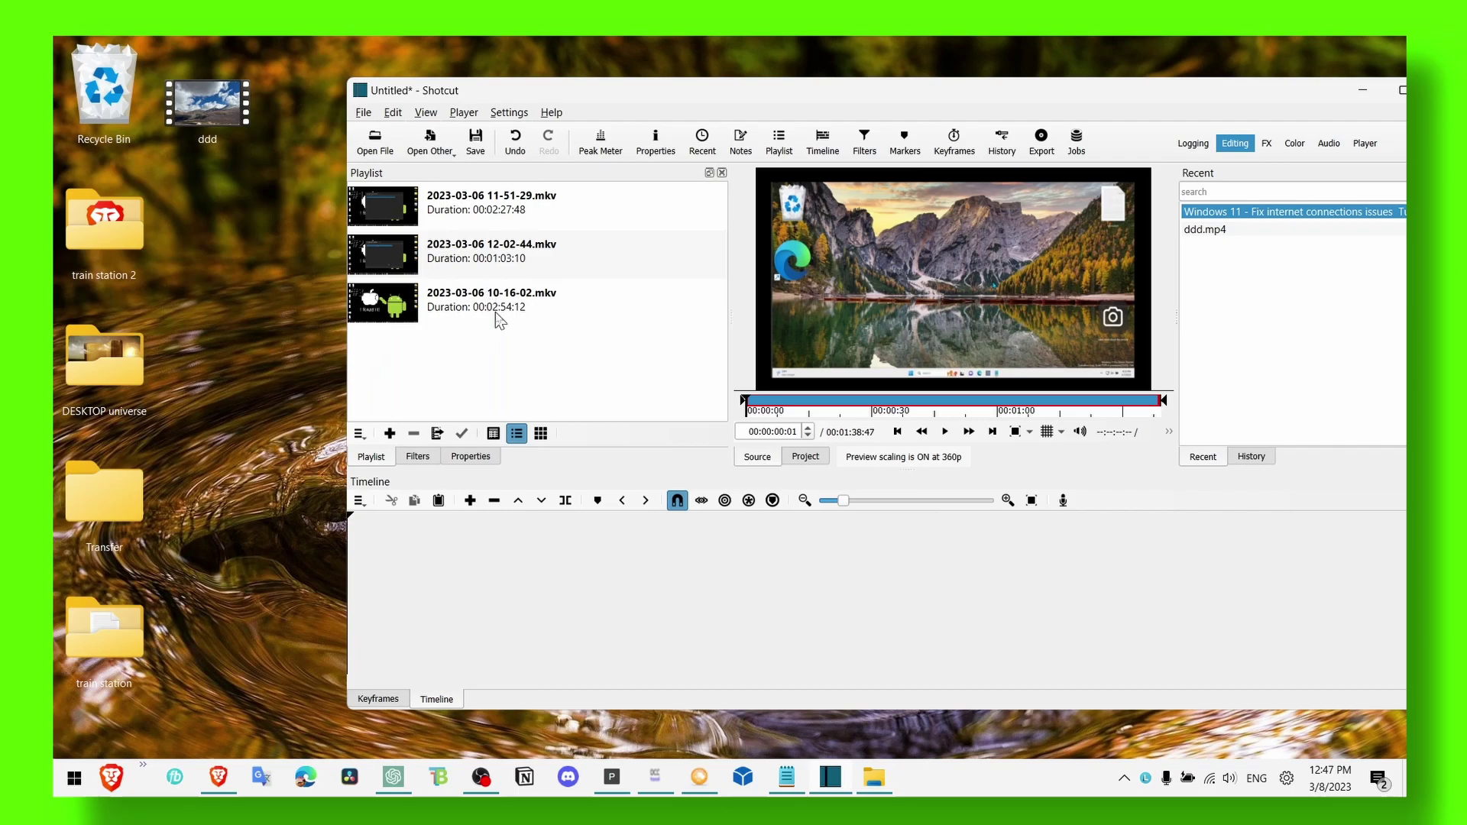
left_click_drag(497, 314, 496, 594)
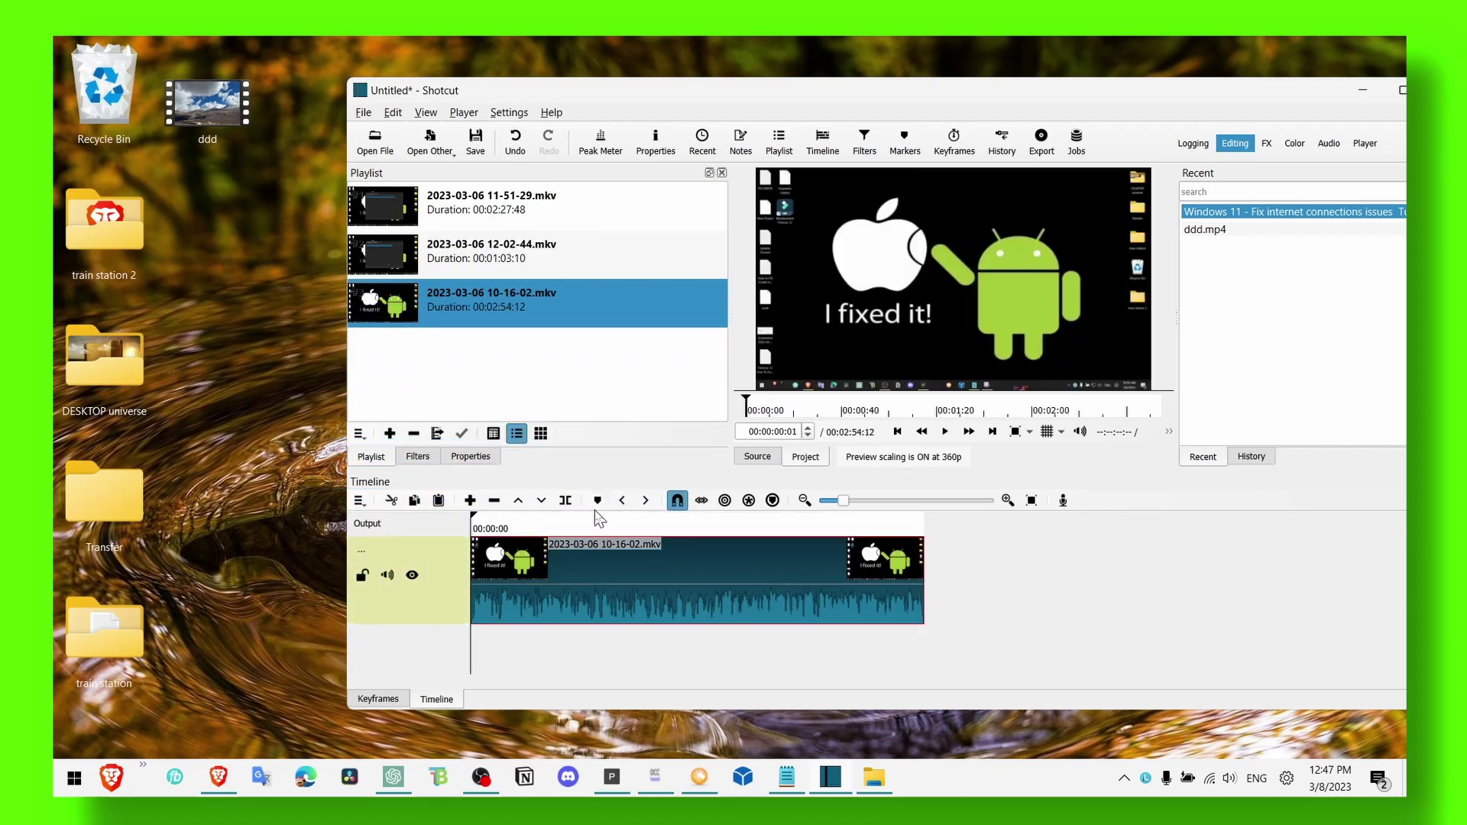
left_click_drag(661, 535, 751, 535)
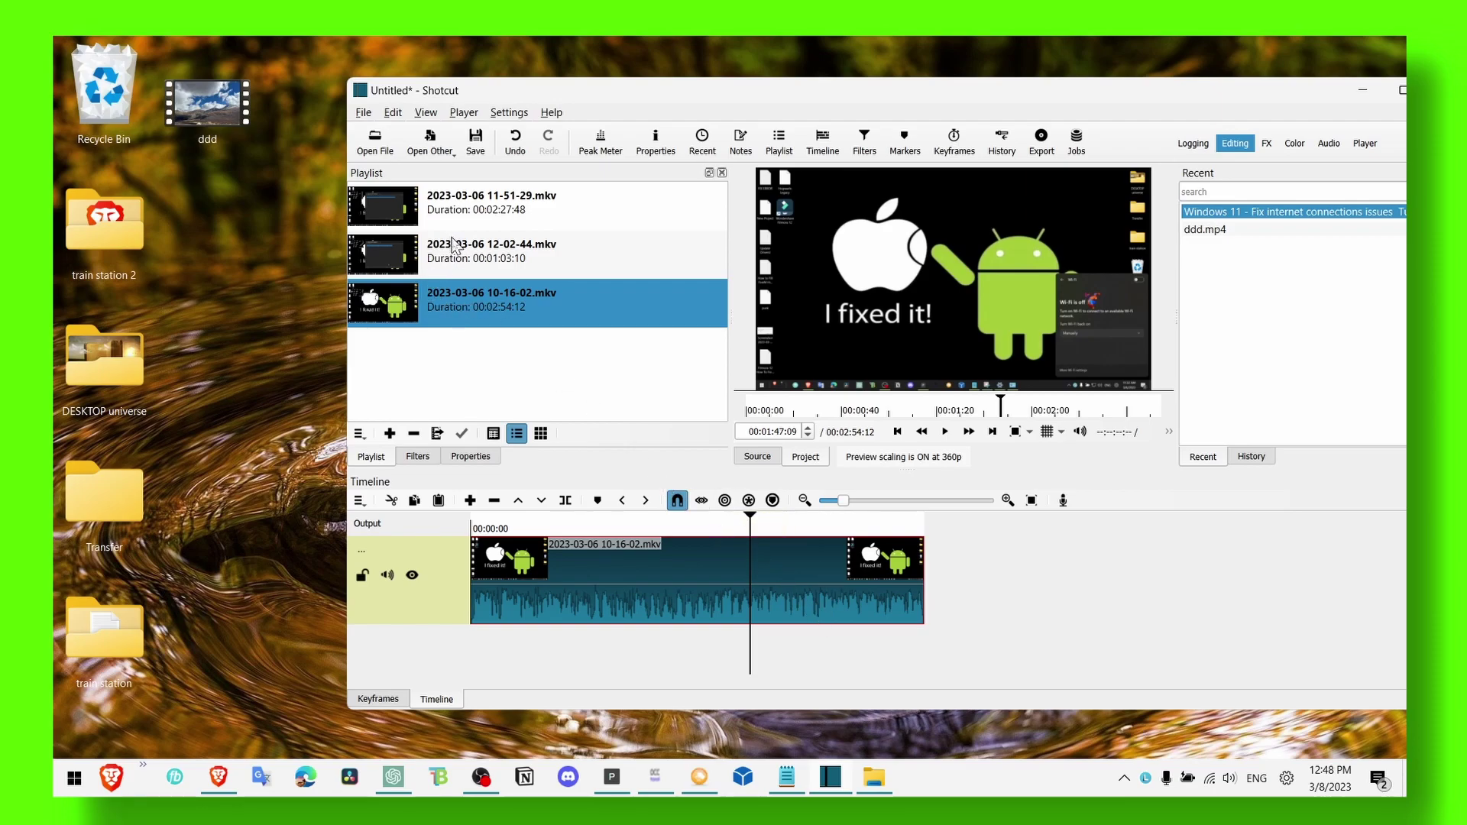
key("Up")
key("Up")
key("Down")
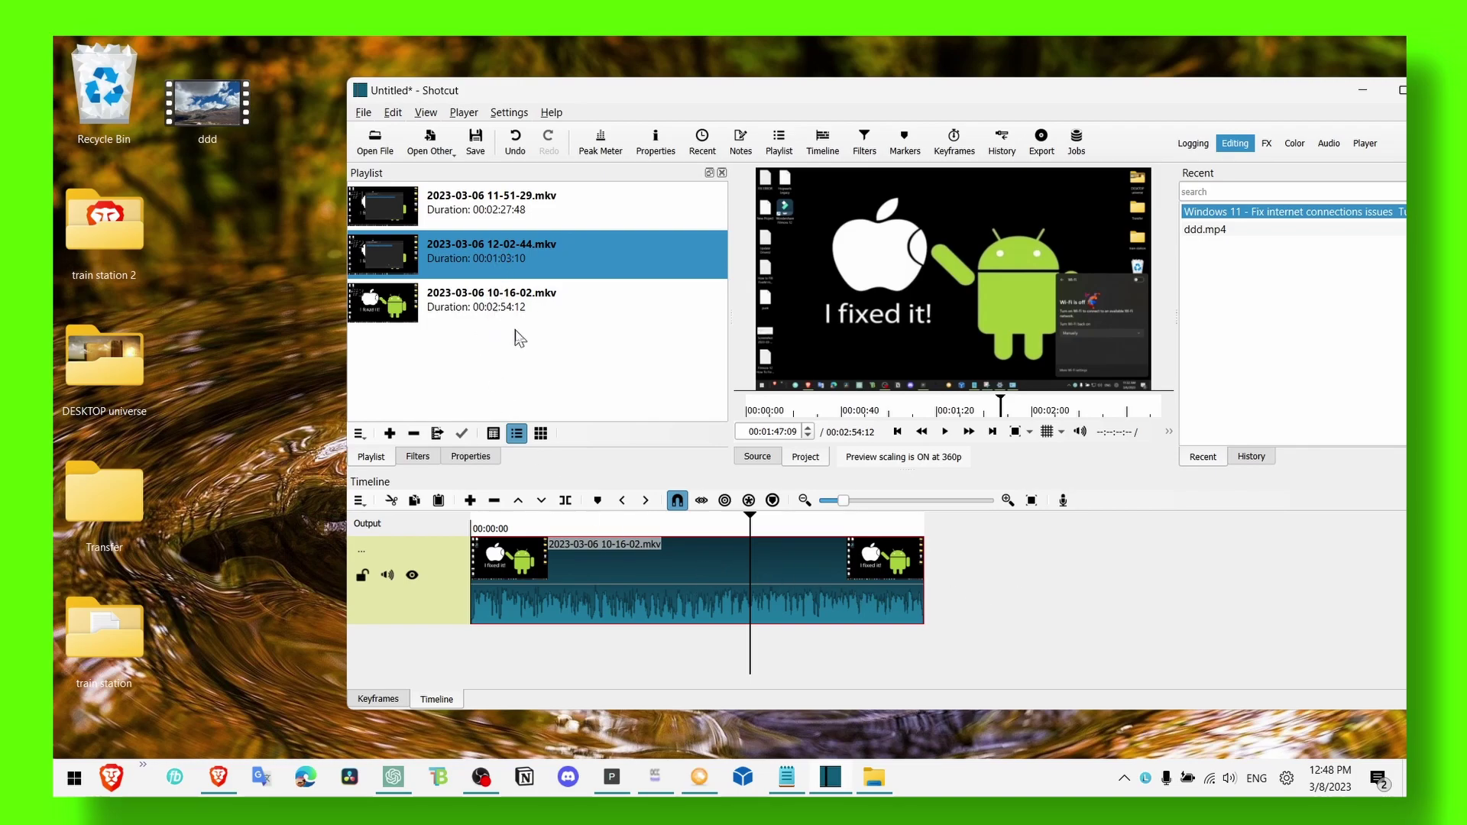
Add 12-02-44.mkv to the timeline and drag it toward the first clip with snapping off
left_click_drag(498, 251, 1022, 573)
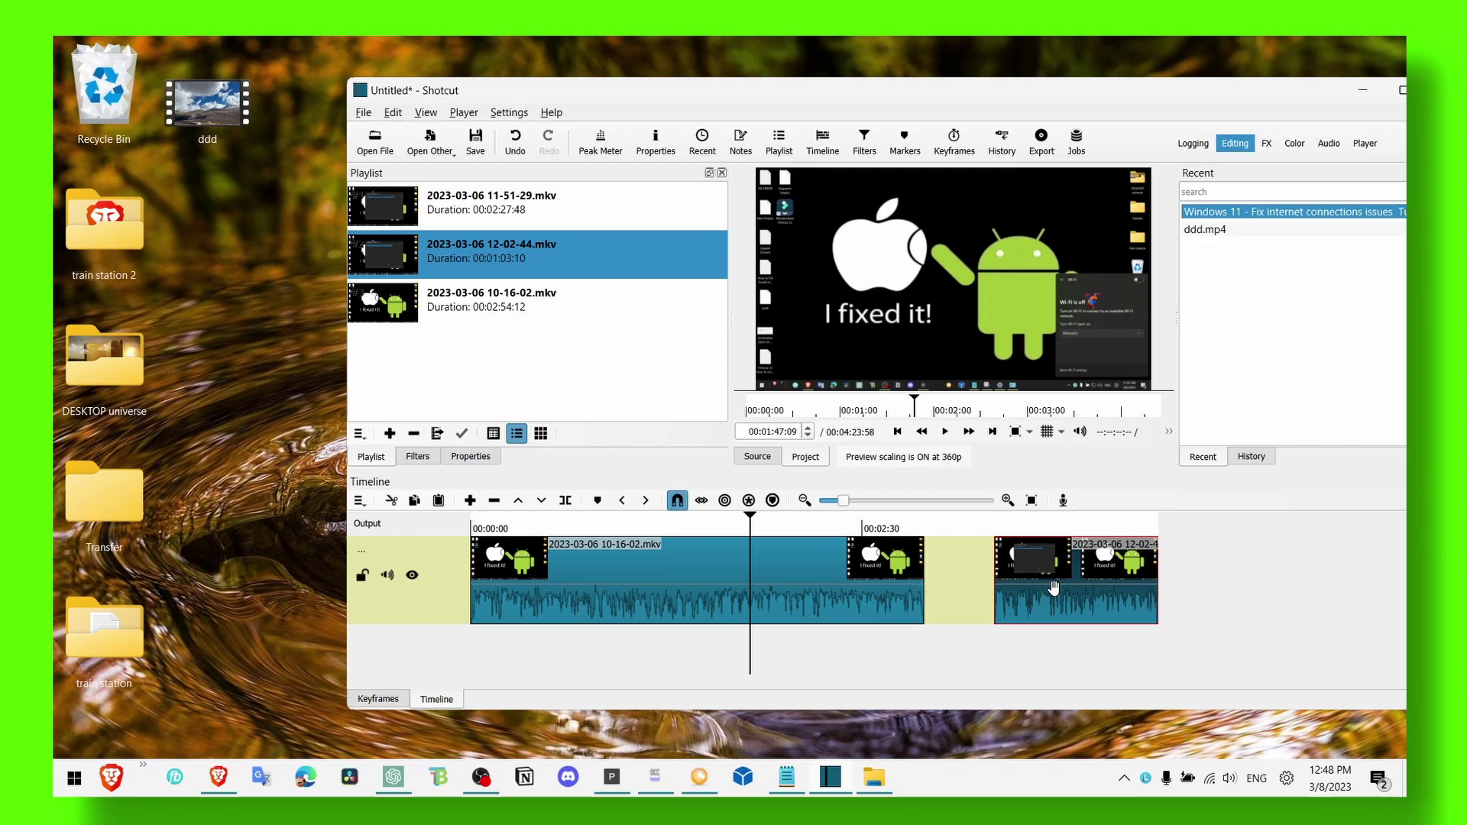
left_click_drag(1067, 587, 992, 586)
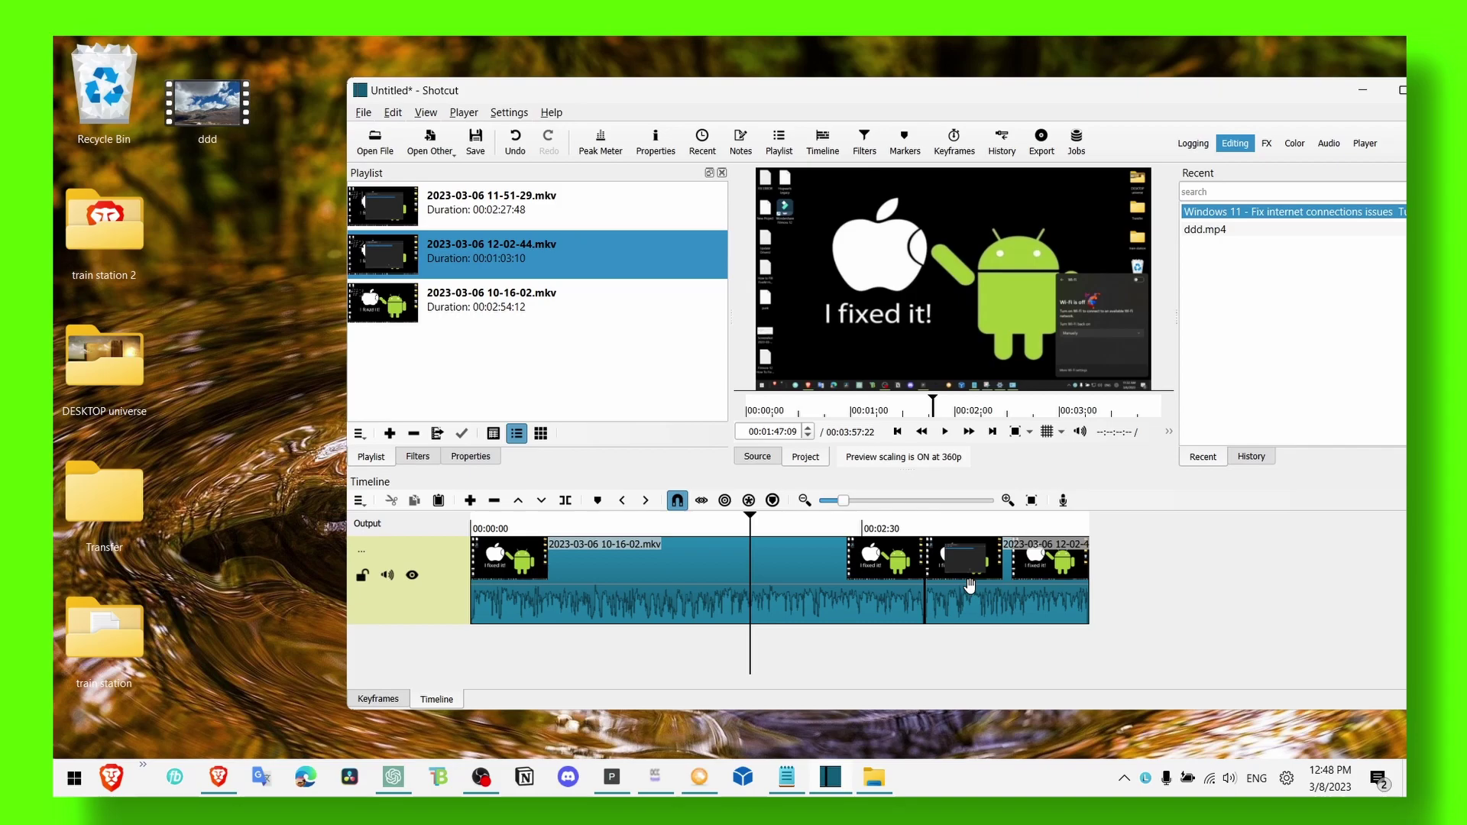
left_click_drag(971, 586, 925, 566)
left_click(678, 500)
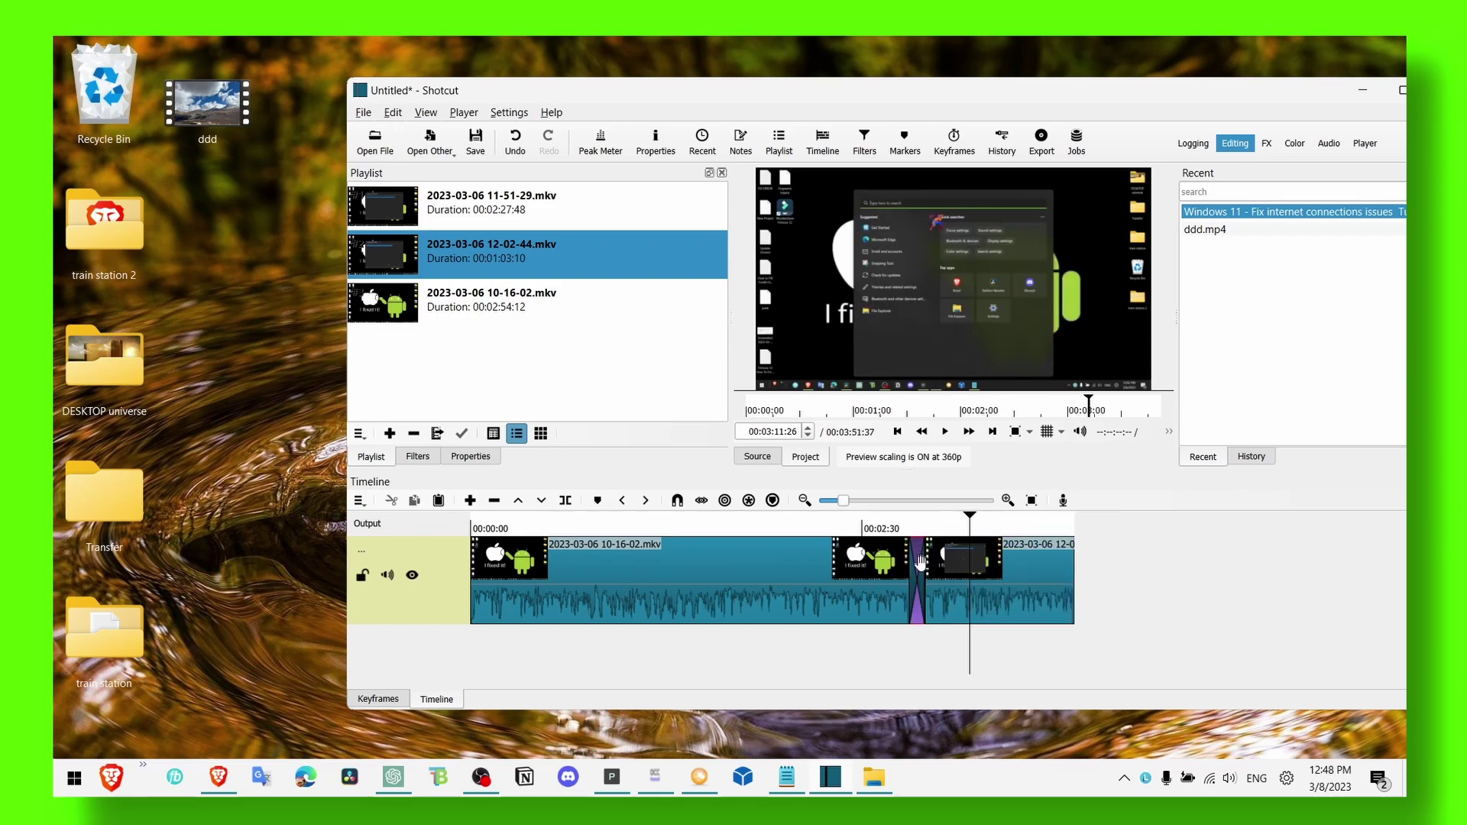
left_click_drag(986, 572, 997, 575)
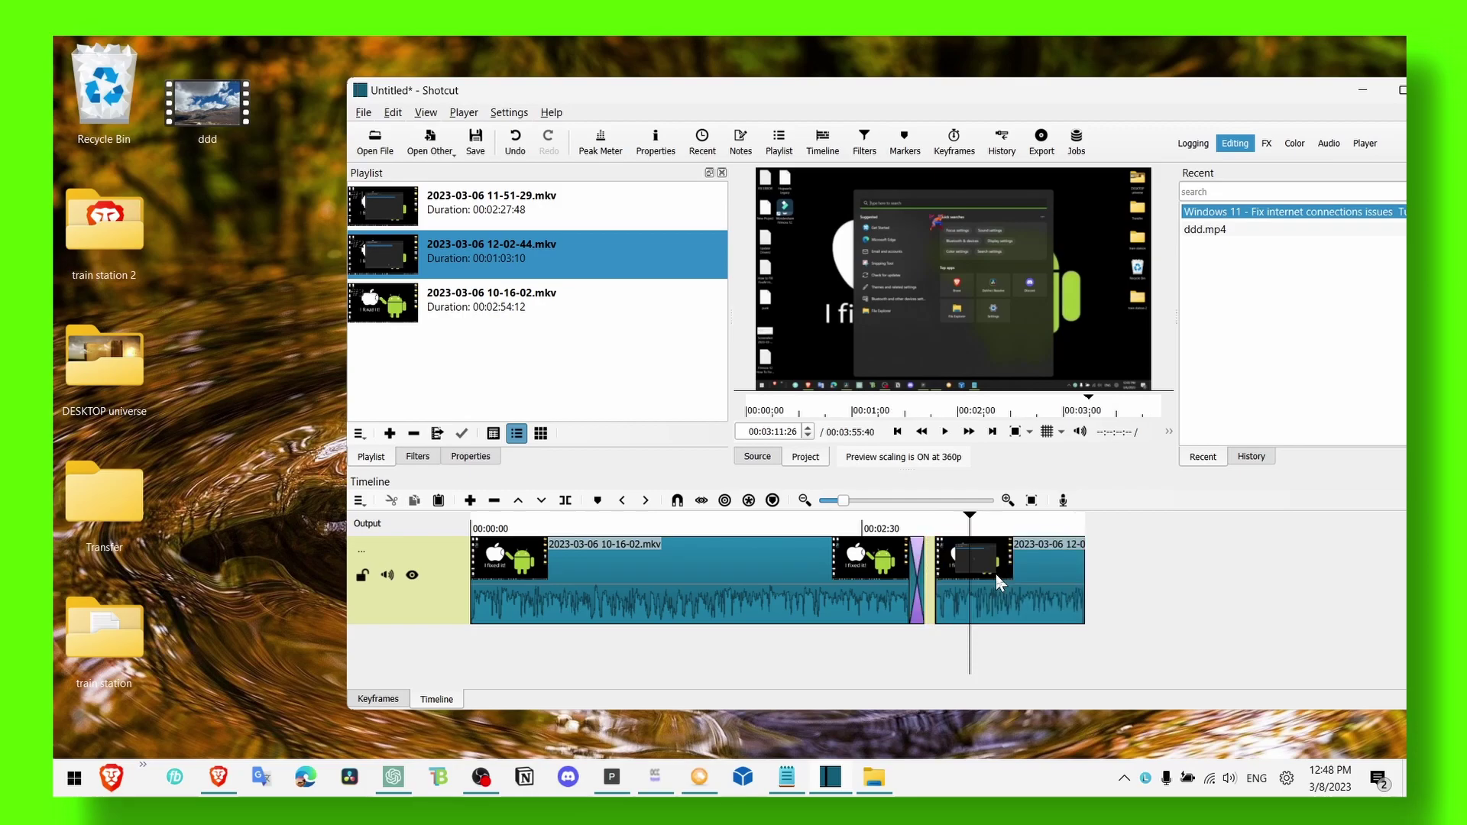
Undo the stray moves and overlap, re-enable snapping, and select the butted last clip
key("ctrl+z")
key("ctrl+z")
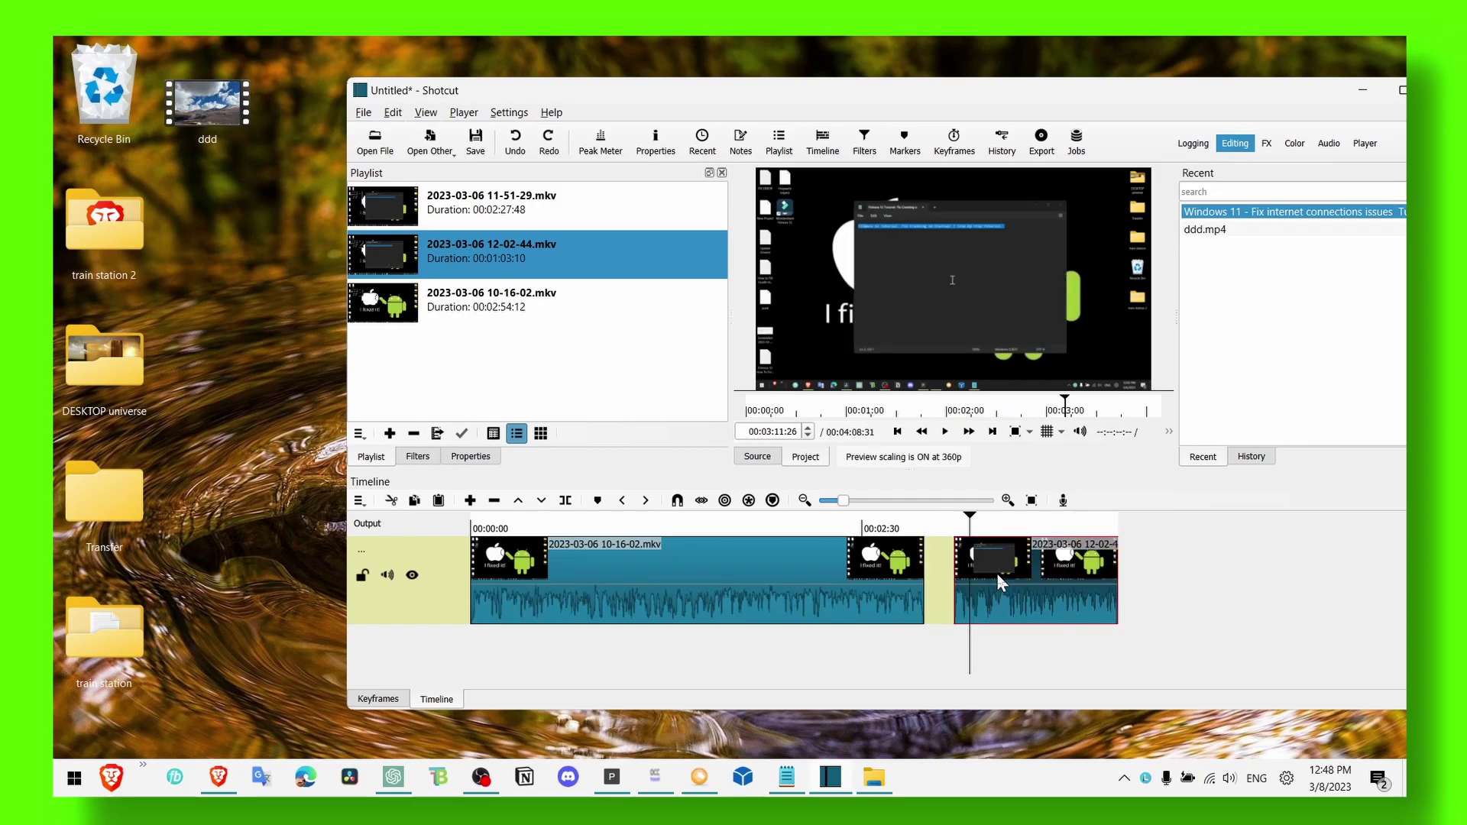
key("ctrl+z")
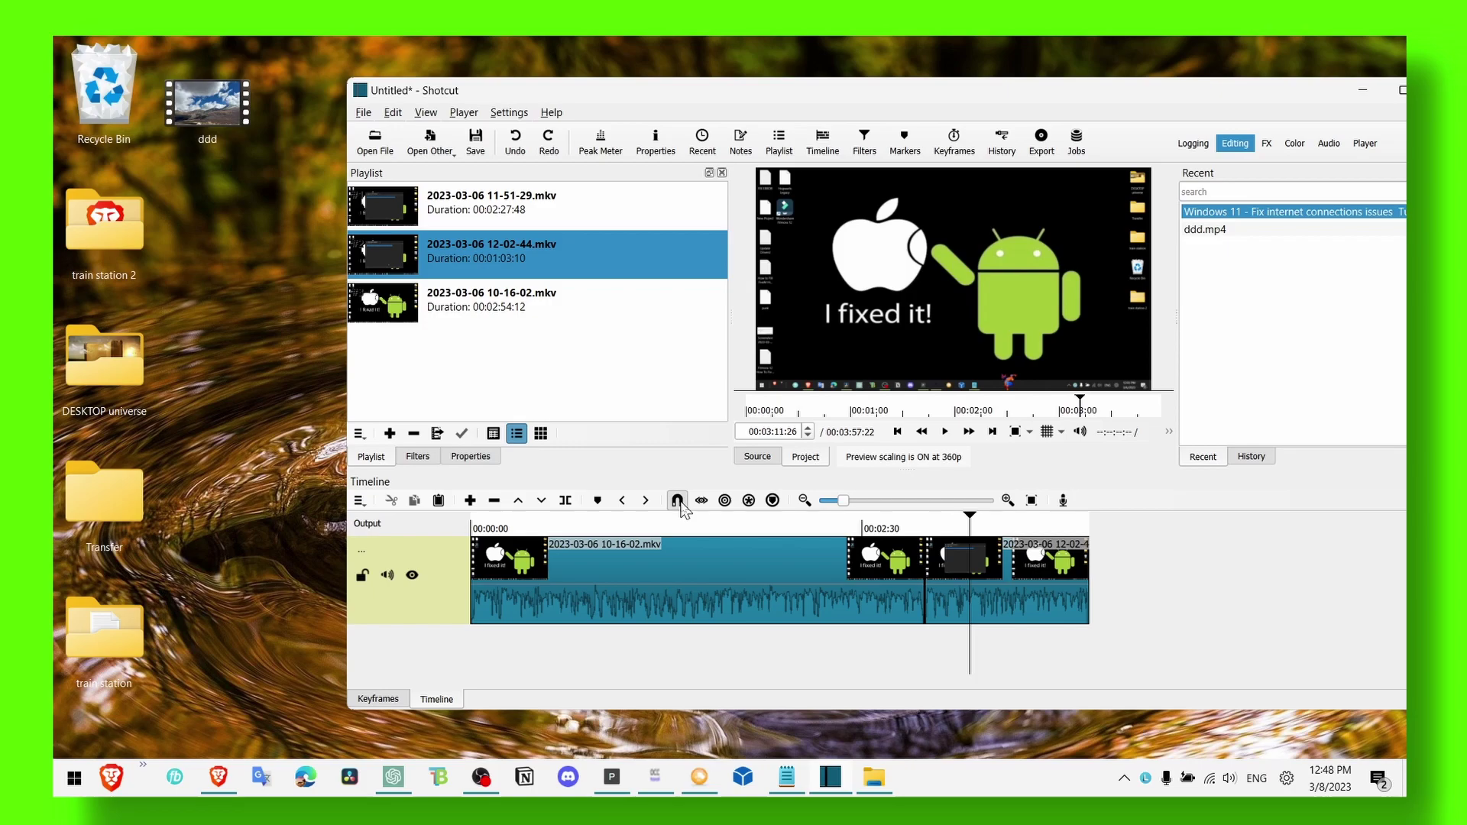
left_click(678, 502)
mouse_move(884, 606)
left_mouse_down()
mouse_move(894, 569)
mouse_move(899, 591)
left_mouse_up()
key("ctrl+z")
left_click(972, 594)
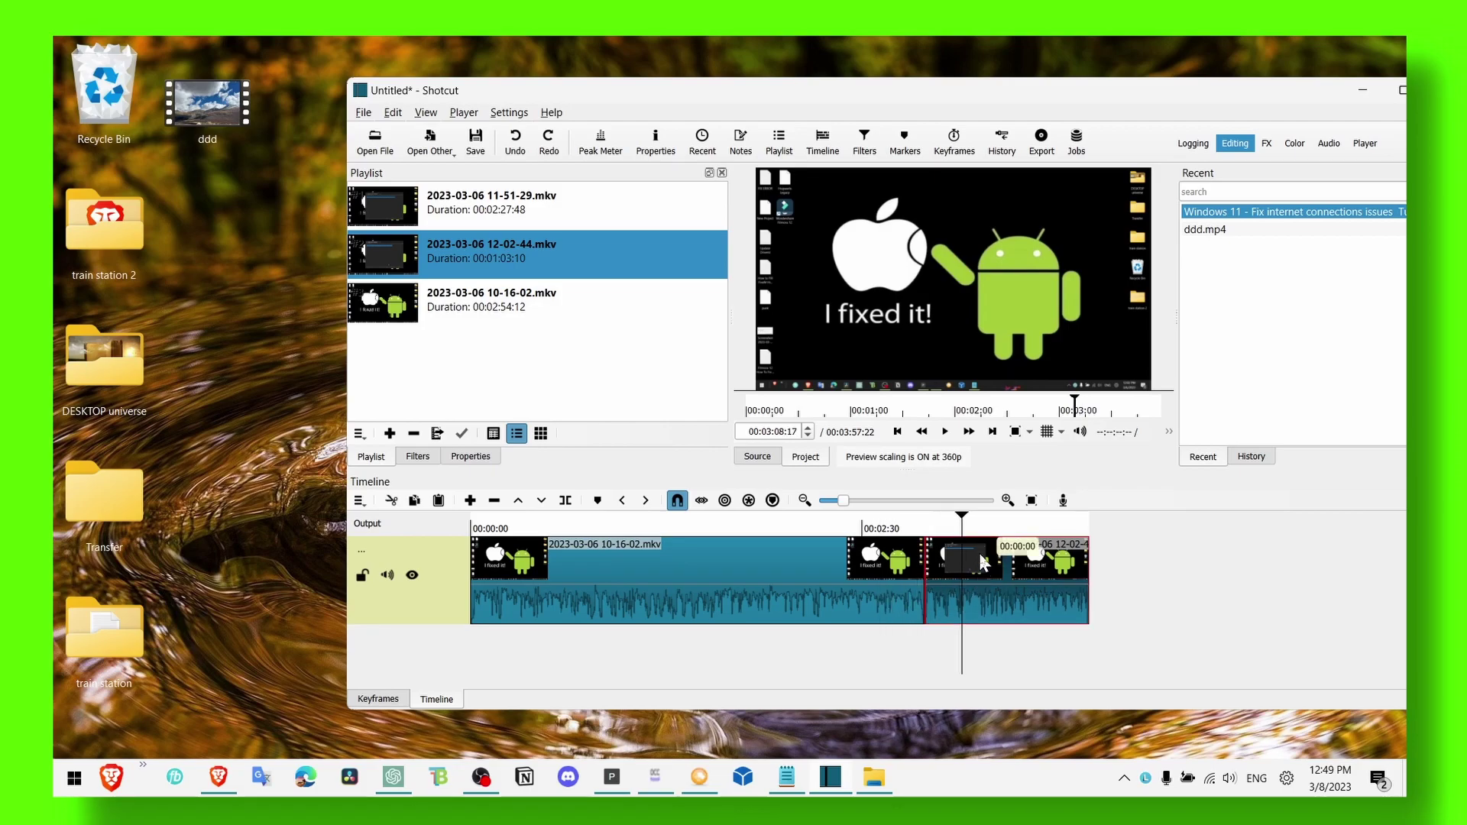
Add a new video track and move 12-02-44.mkv onto it
right_click(458, 540)
mouse_move(507, 555)
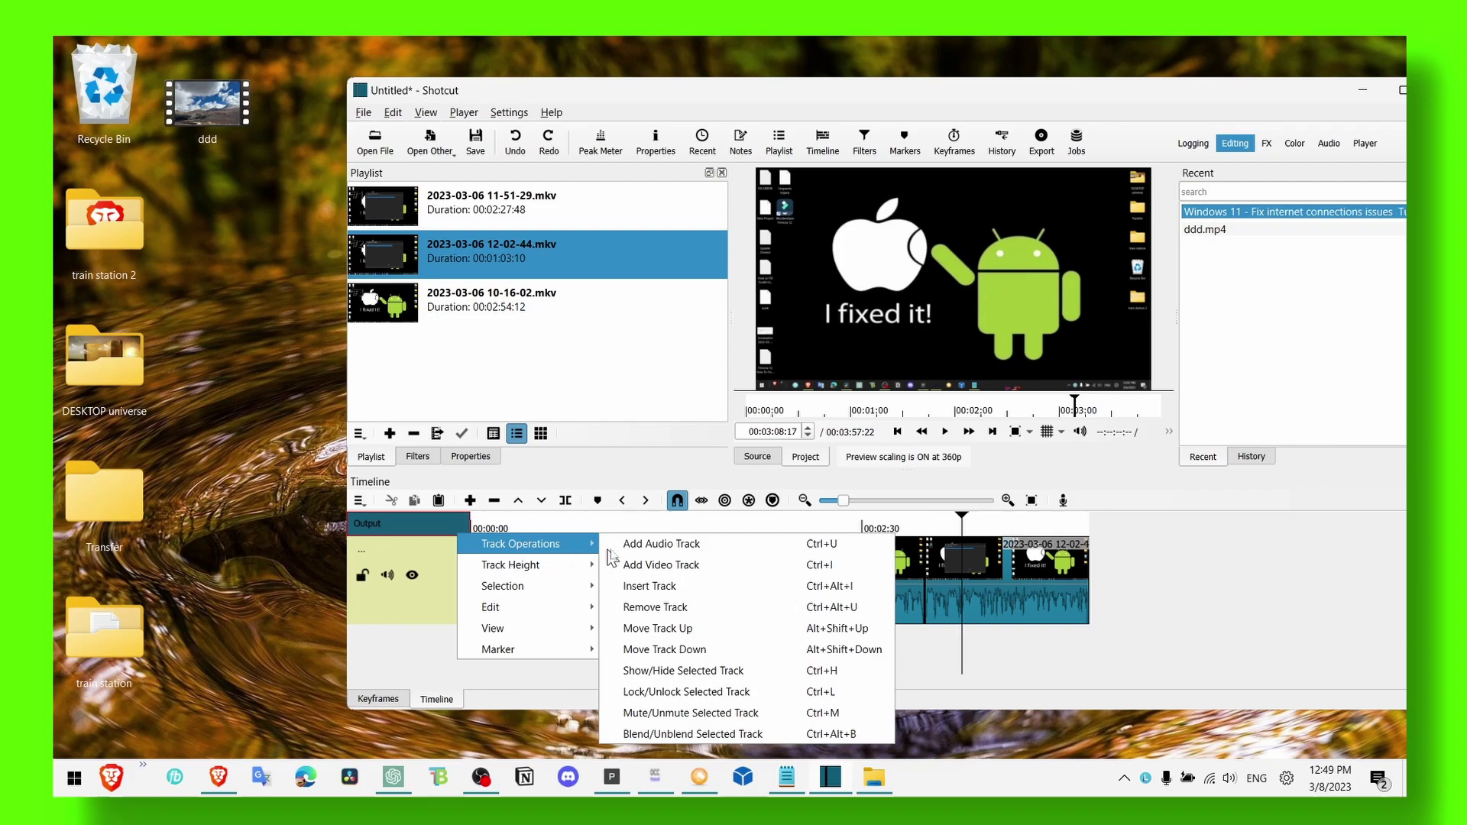
left_click(645, 565)
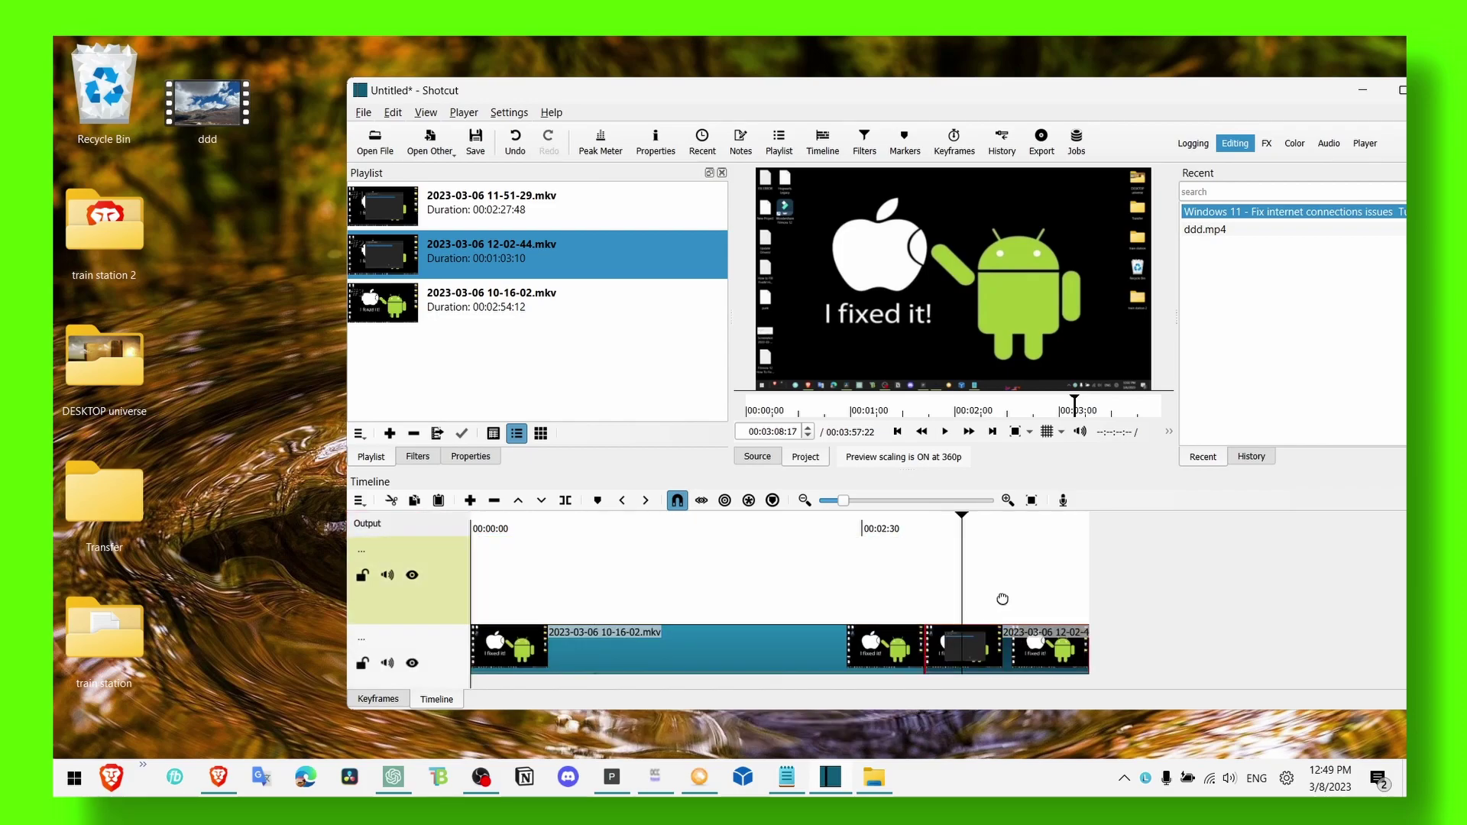
left_click_drag(1003, 600, 830, 581)
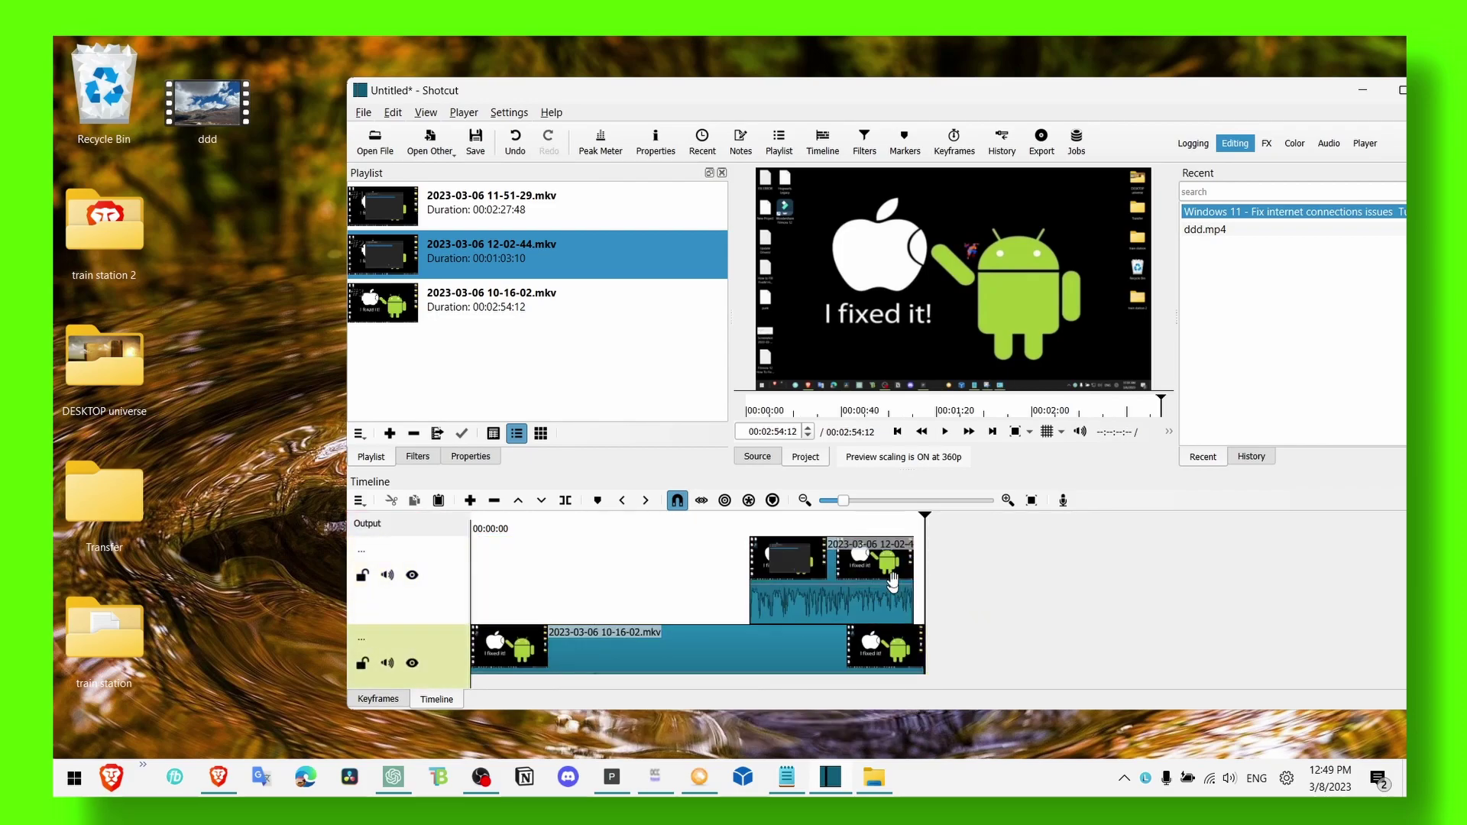
Place the playhead at about 00:02:15 on the Windows Update screen
left_click(767, 528)
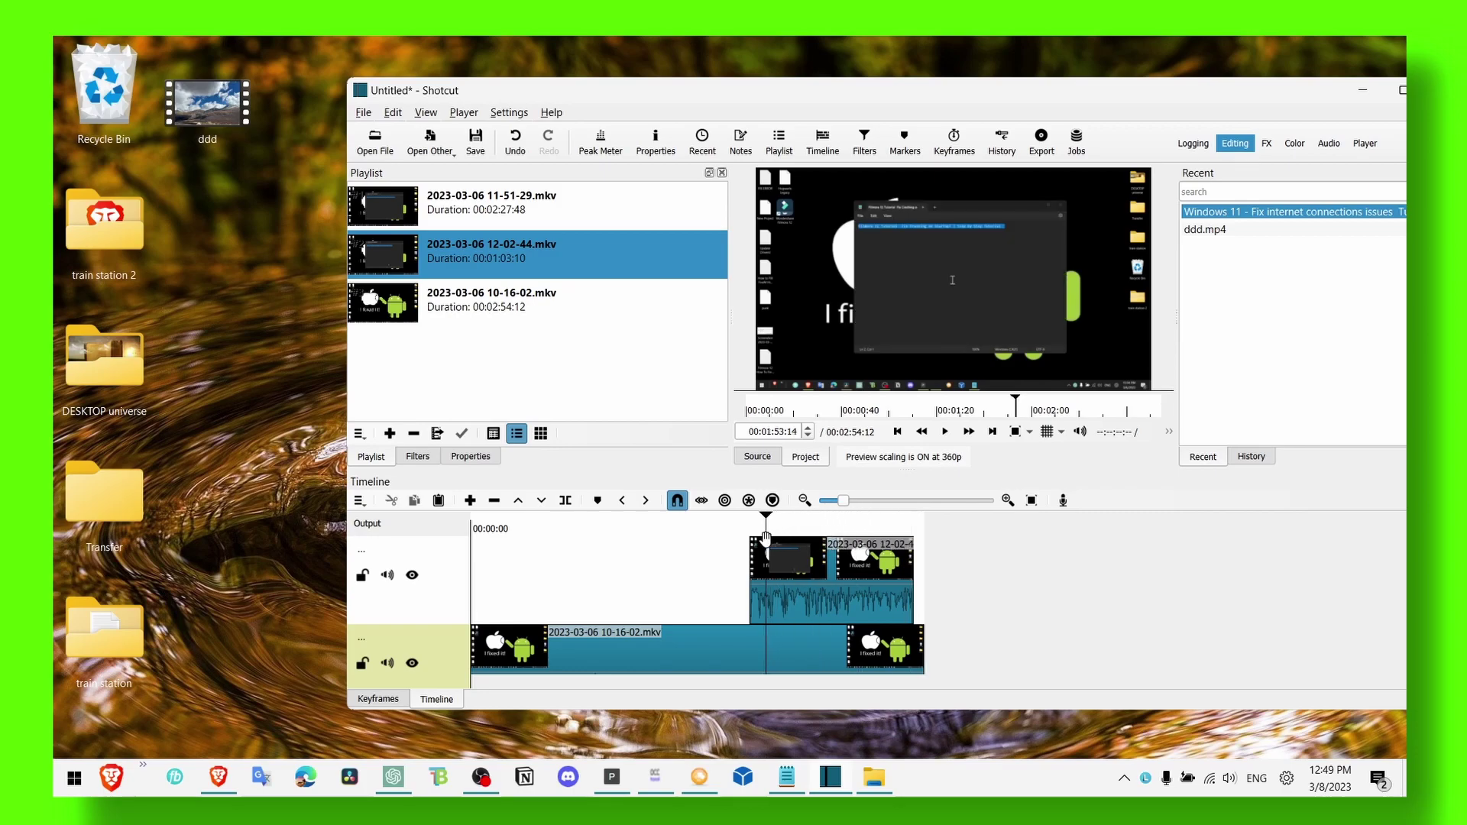
left_click(778, 547)
left_click(826, 562)
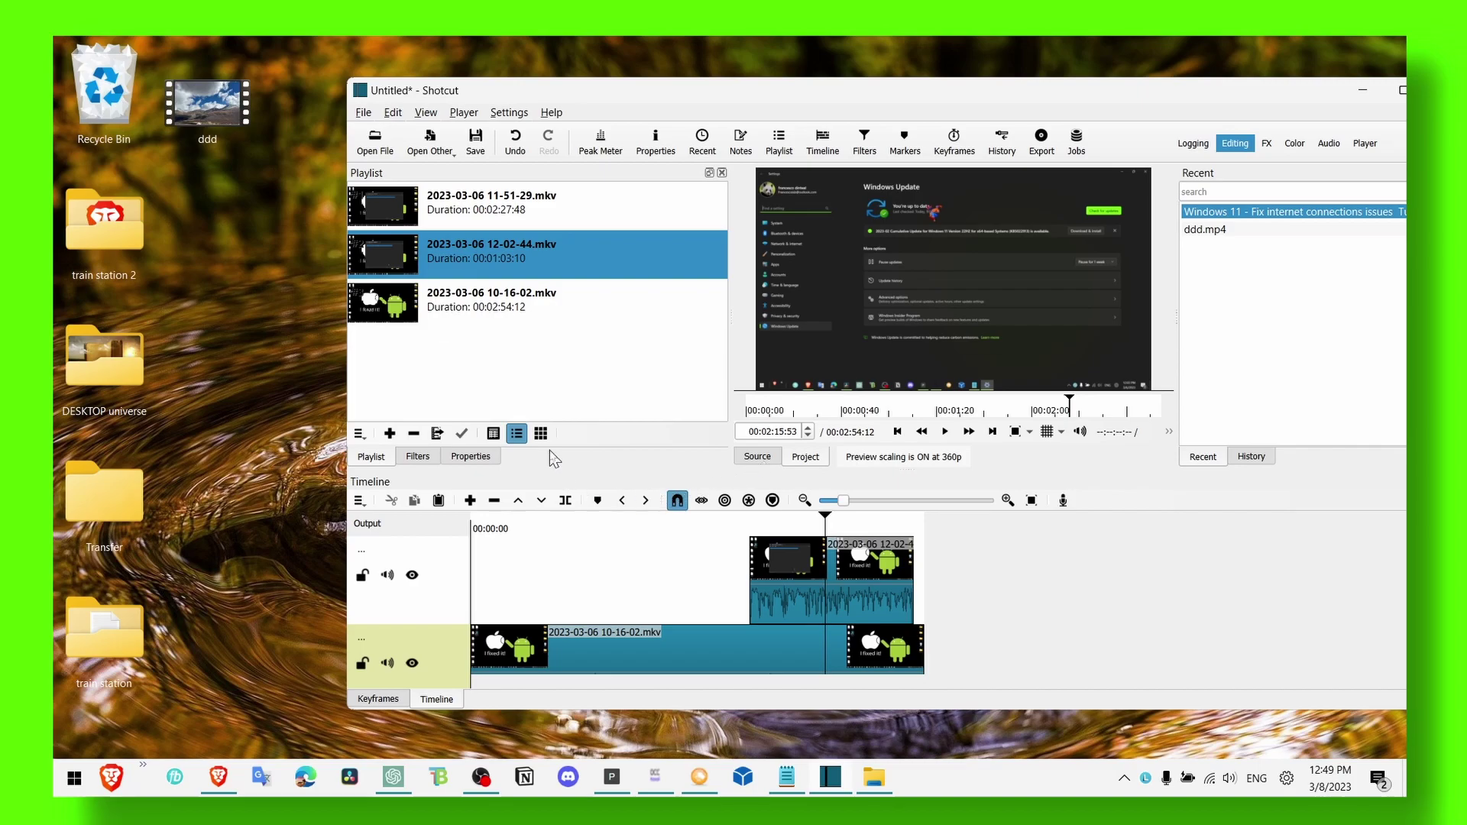
left_click(507, 113)
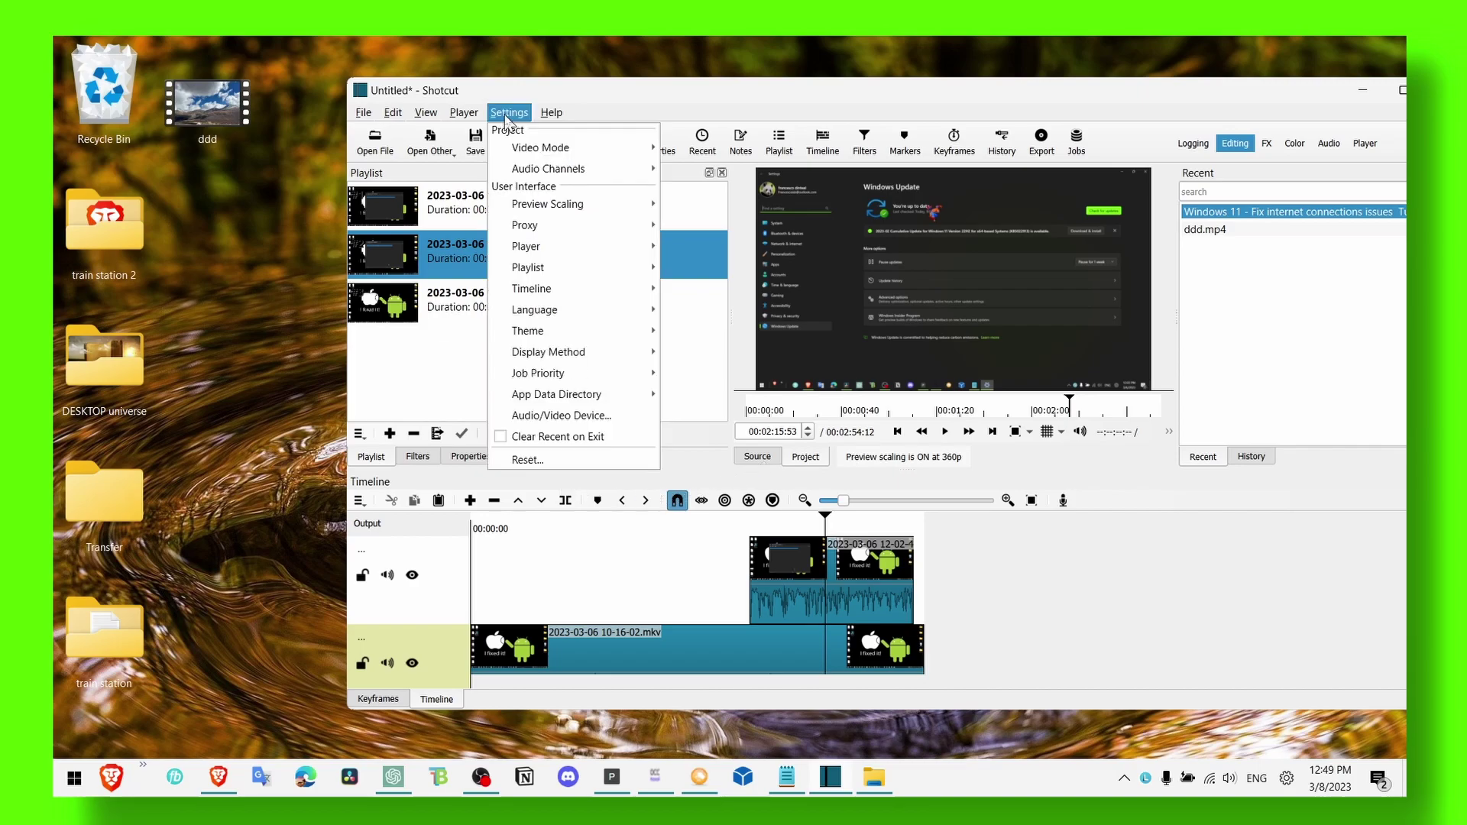
mouse_move(581, 271)
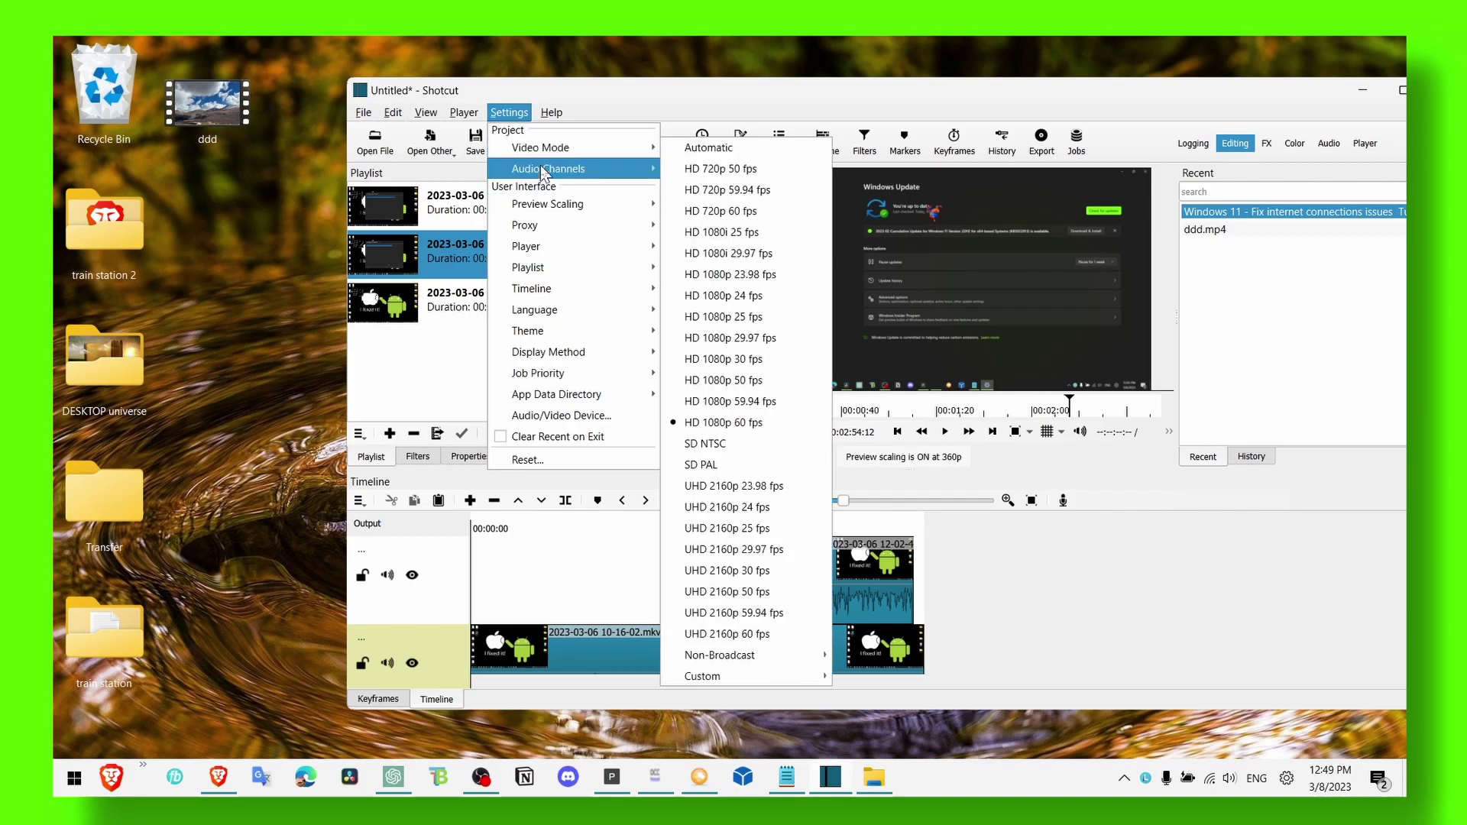
mouse_move(544, 172)
left_click(464, 112)
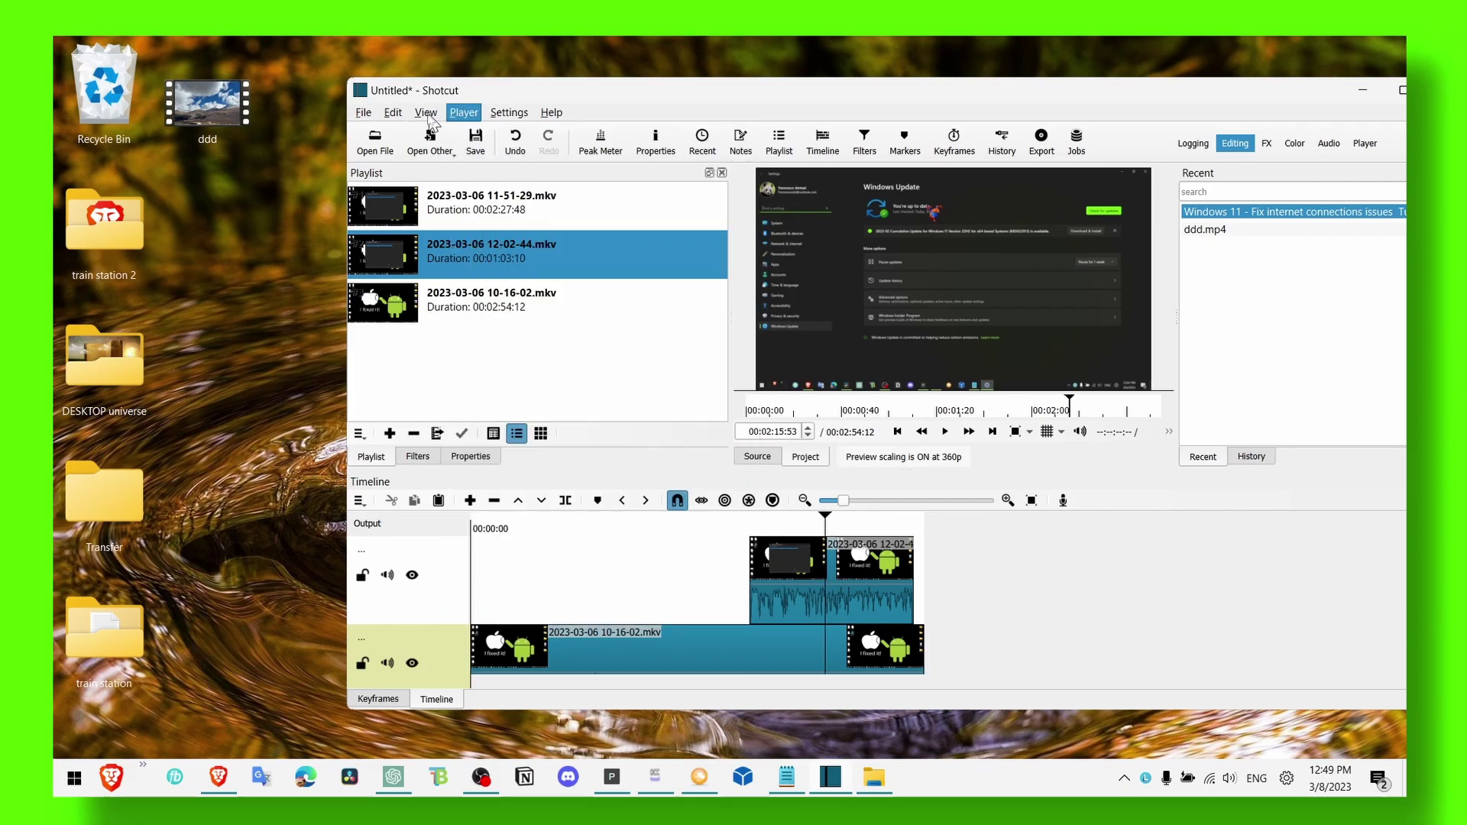
left_click(425, 112)
left_click(426, 112)
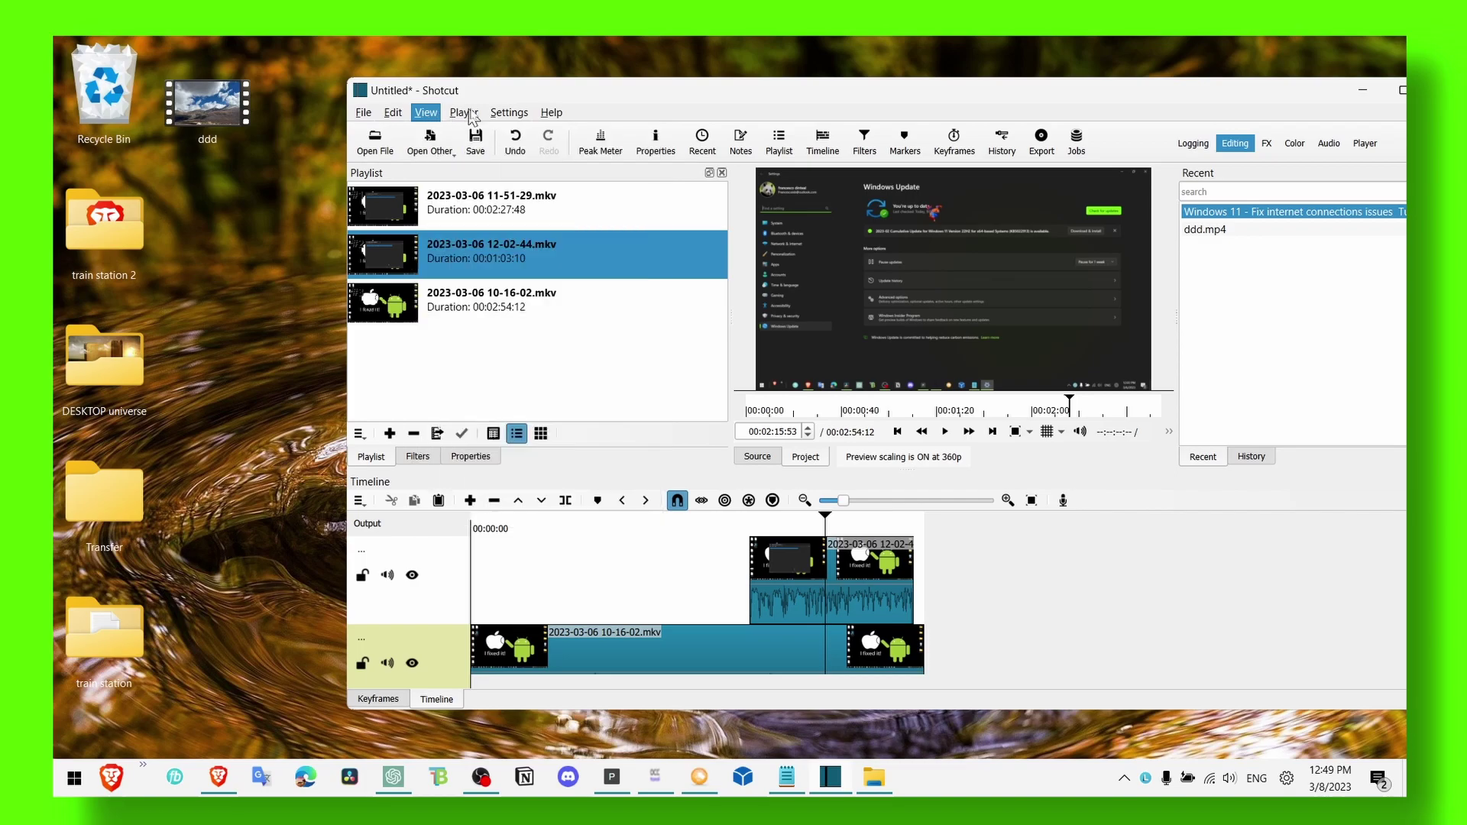
left_click(551, 113)
mouse_move(522, 115)
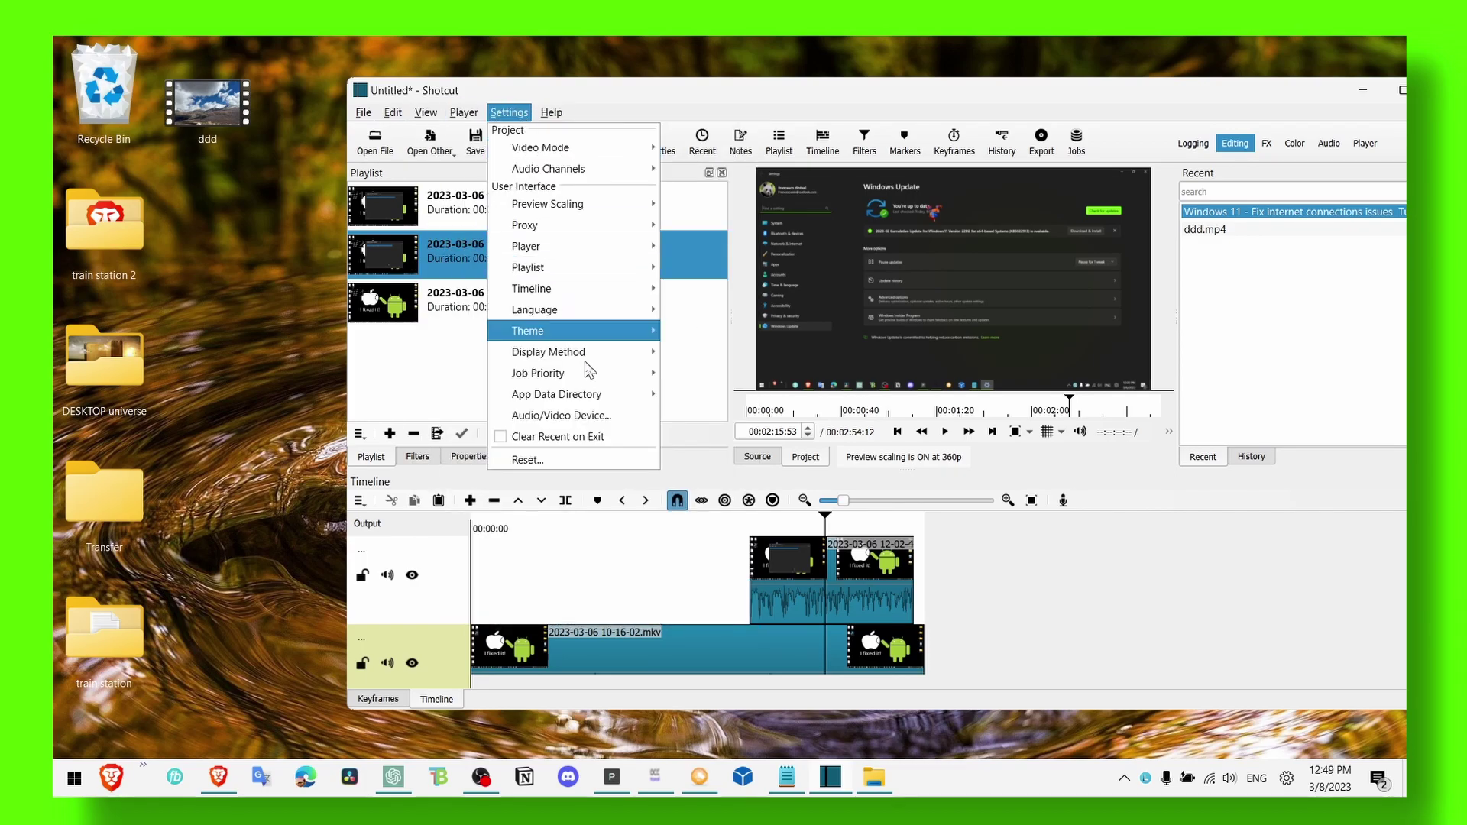
mouse_move(597, 357)
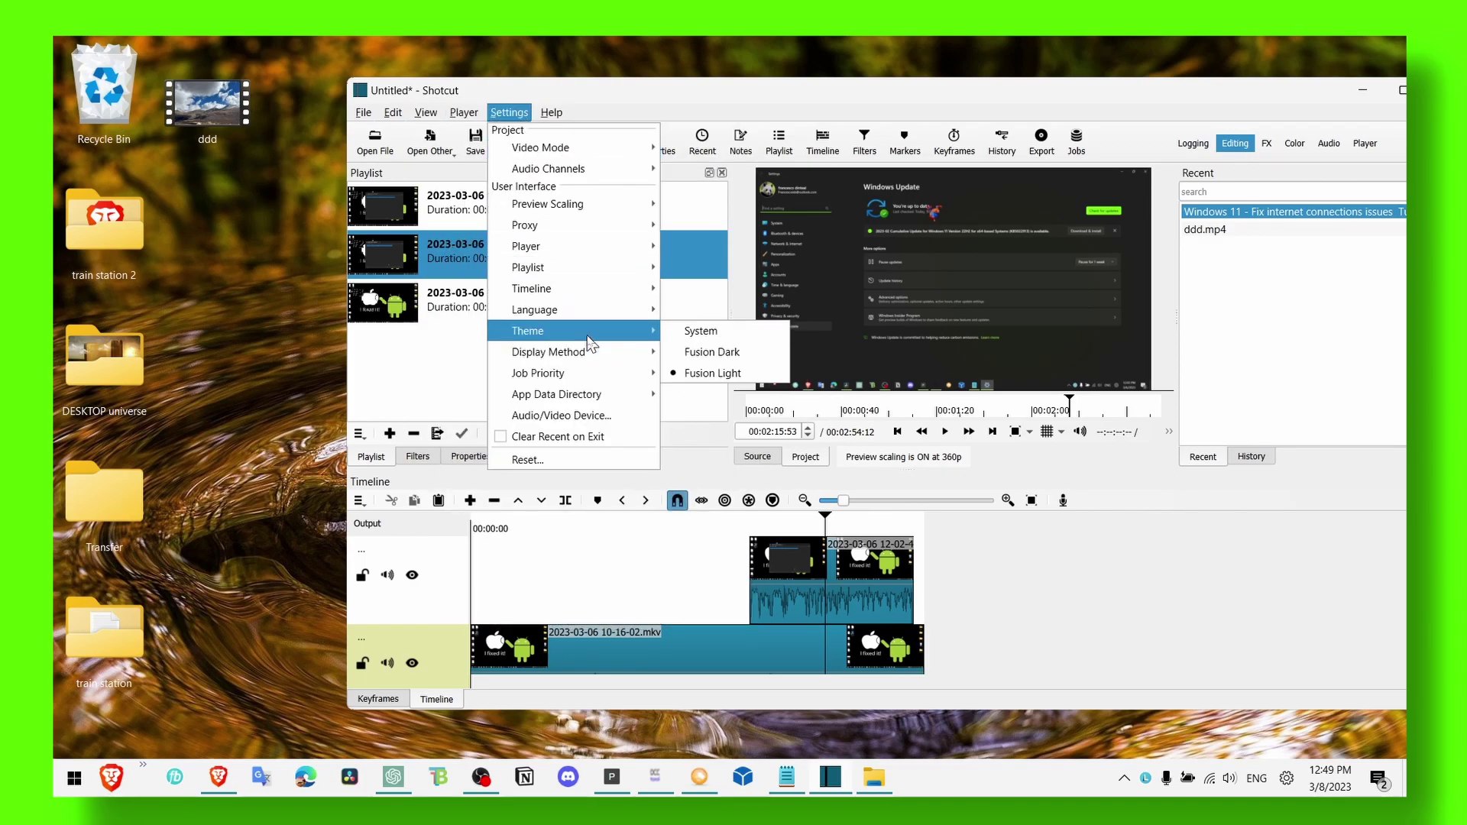
mouse_move(589, 319)
mouse_move(600, 252)
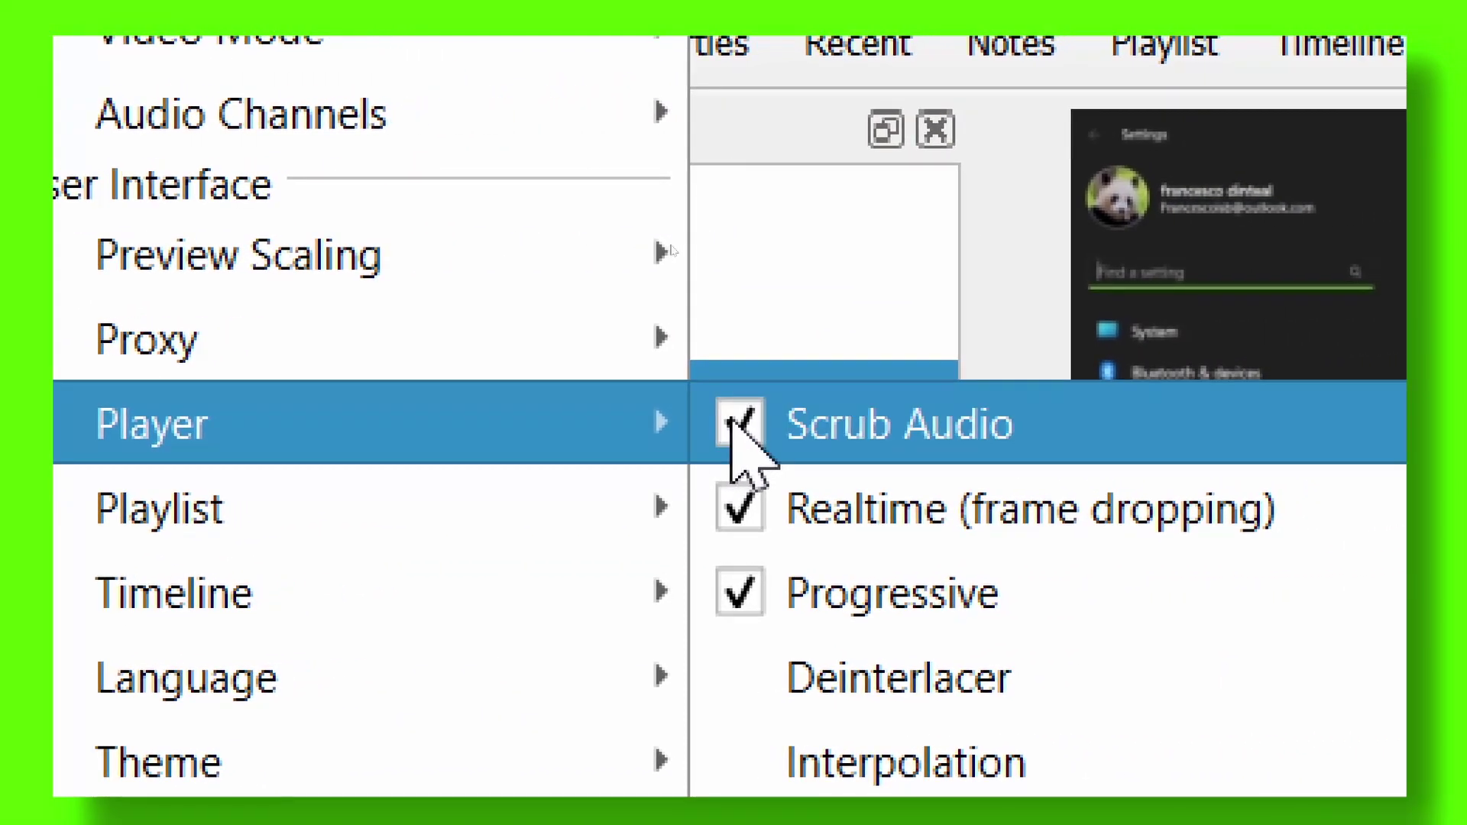
left_click(808, 419)
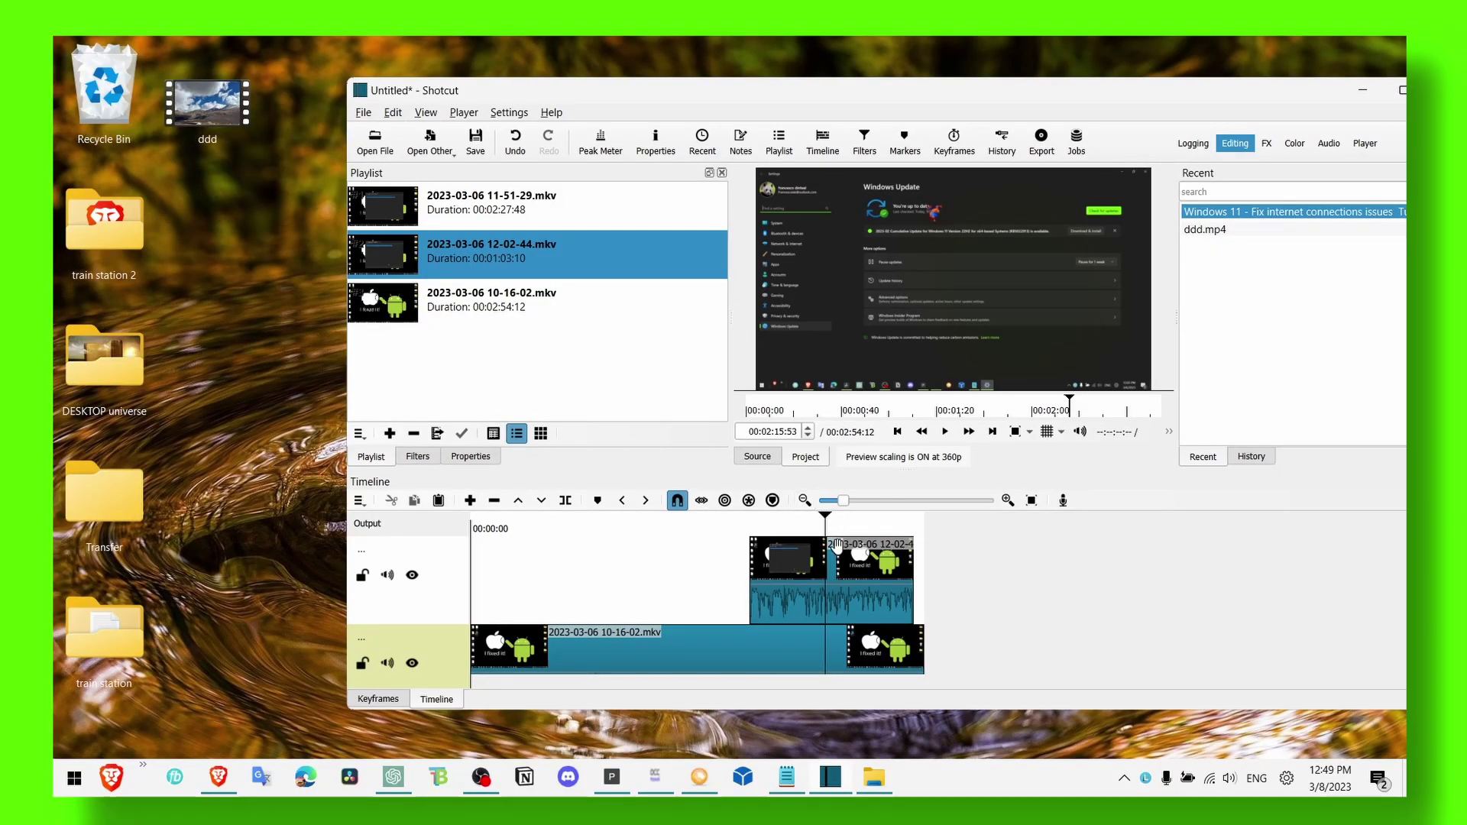
mouse_move(830, 535)
left_mouse_down()
mouse_move(773, 535)
mouse_move(848, 537)
mouse_move(707, 539)
mouse_move(826, 564)
left_mouse_up()
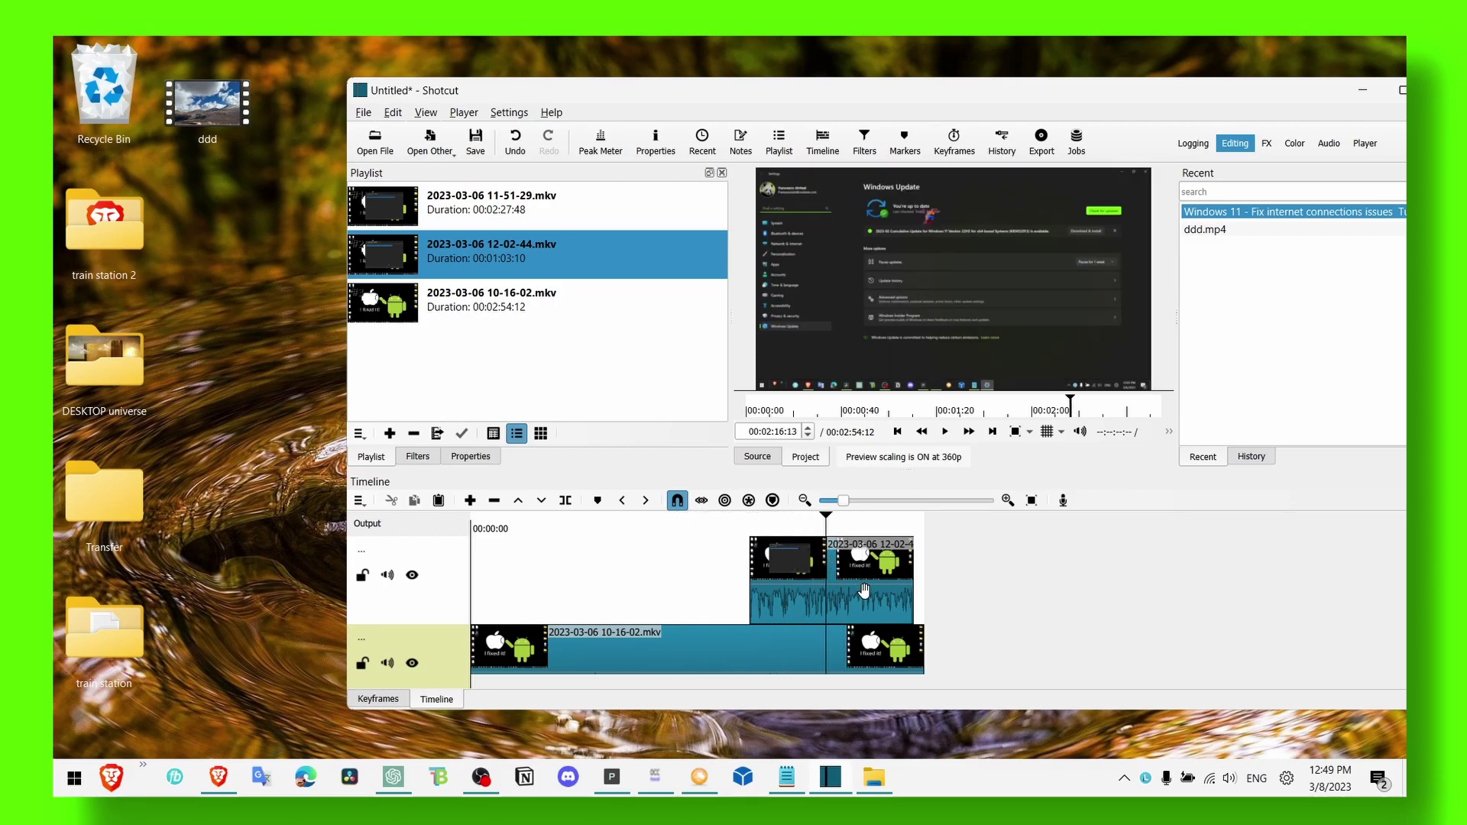
key("ctrl+z")
mouse_move(955, 528)
left_mouse_down()
mouse_move(999, 527)
mouse_move(973, 527)
left_mouse_up()
left_click_drag(443, 207, 1200, 587)
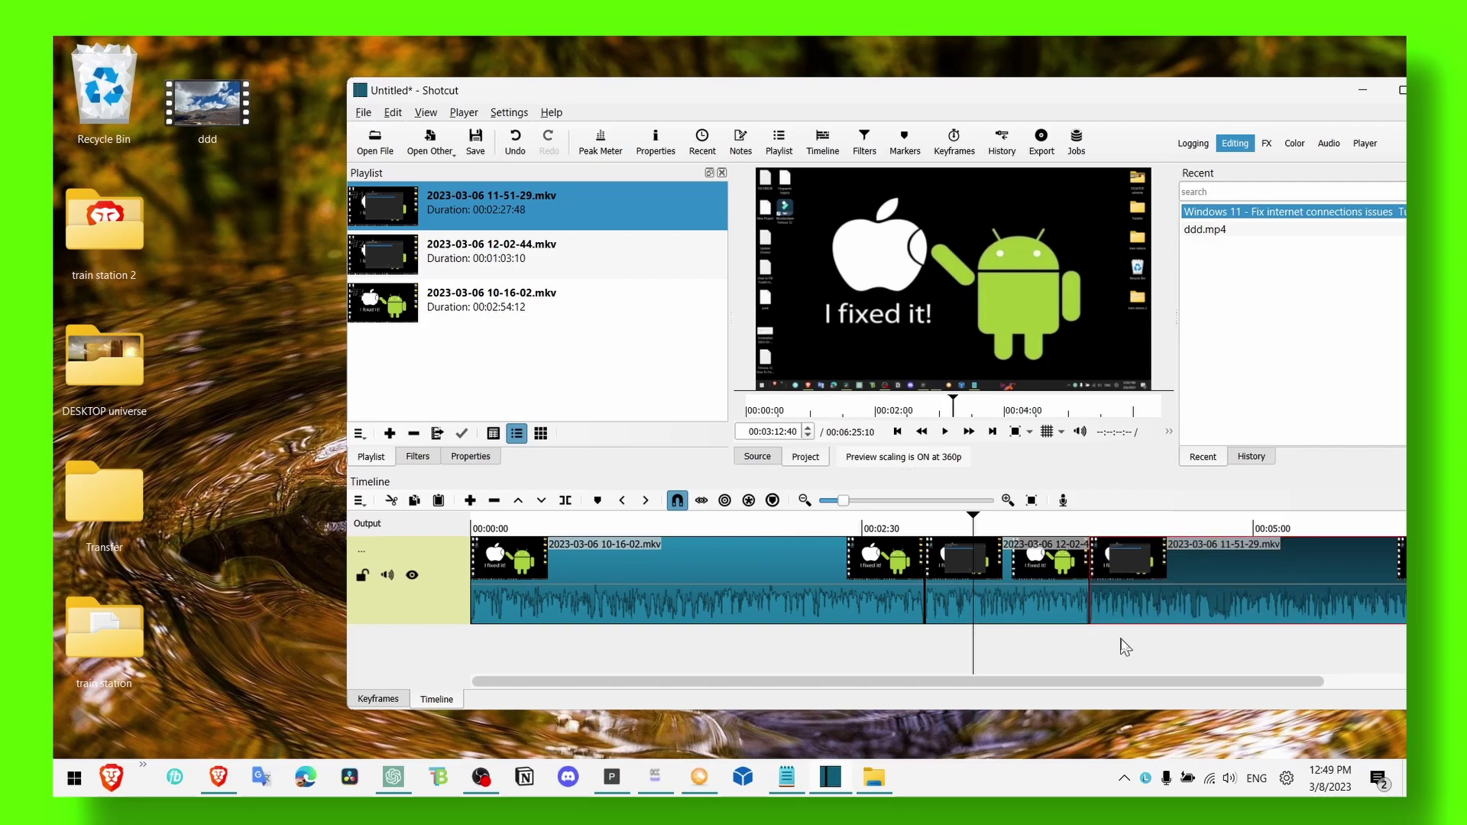
Snug 11-51-29.mkv against the previous clip and set the export format to mp4
left_click_drag(1006, 525, 881, 526)
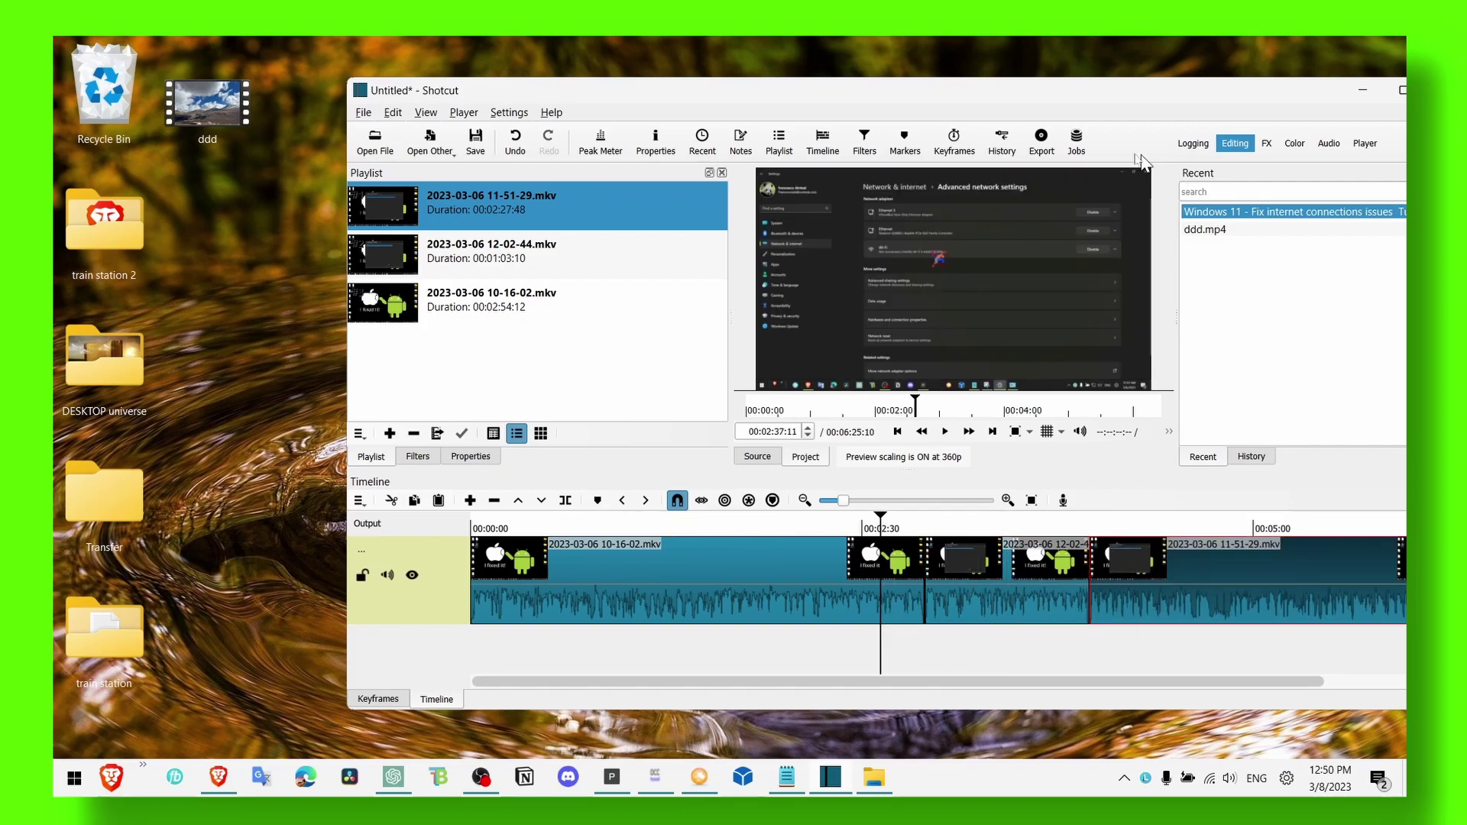
left_click(1057, 148)
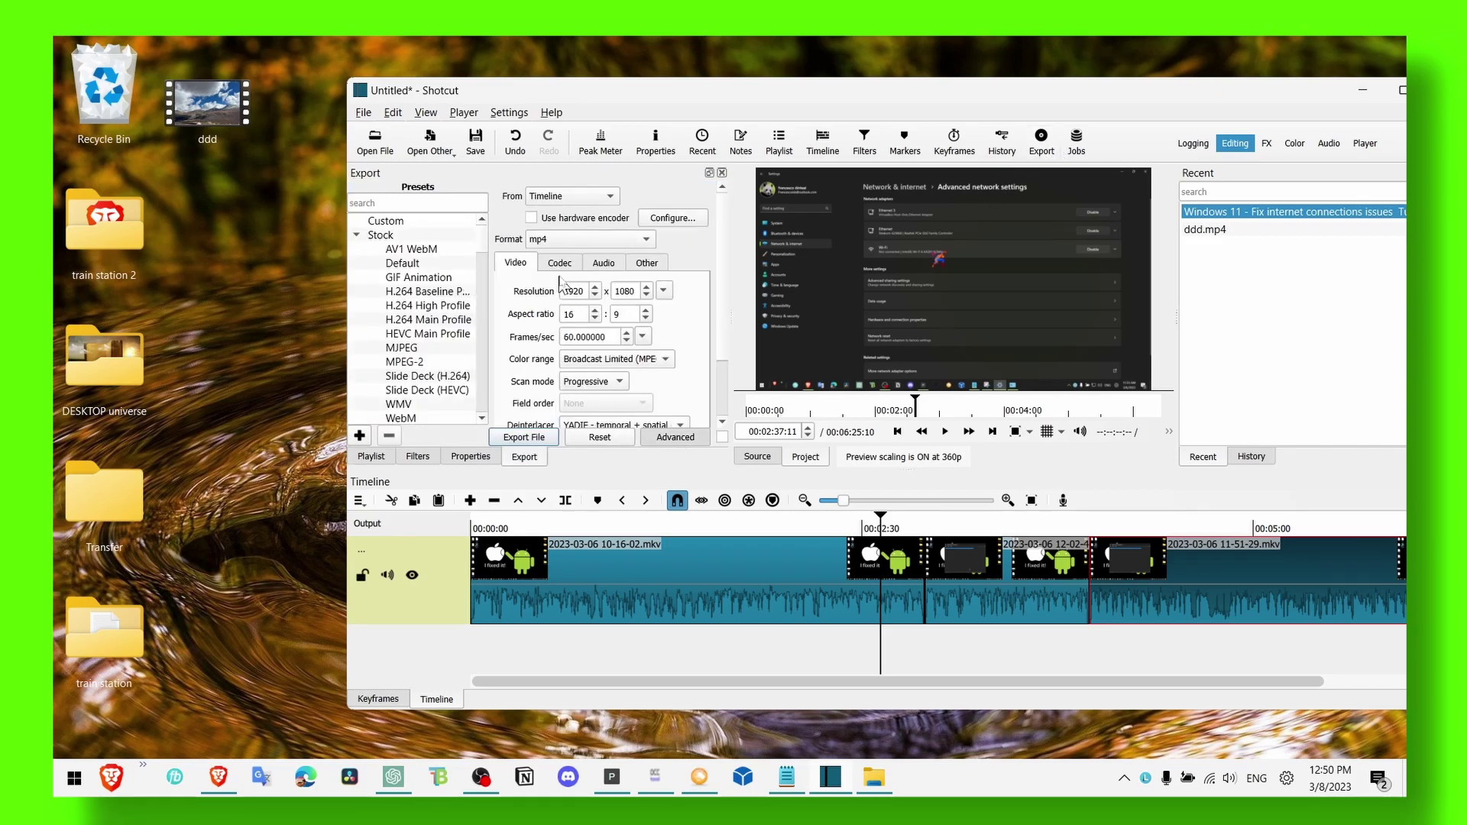
left_click(618, 242)
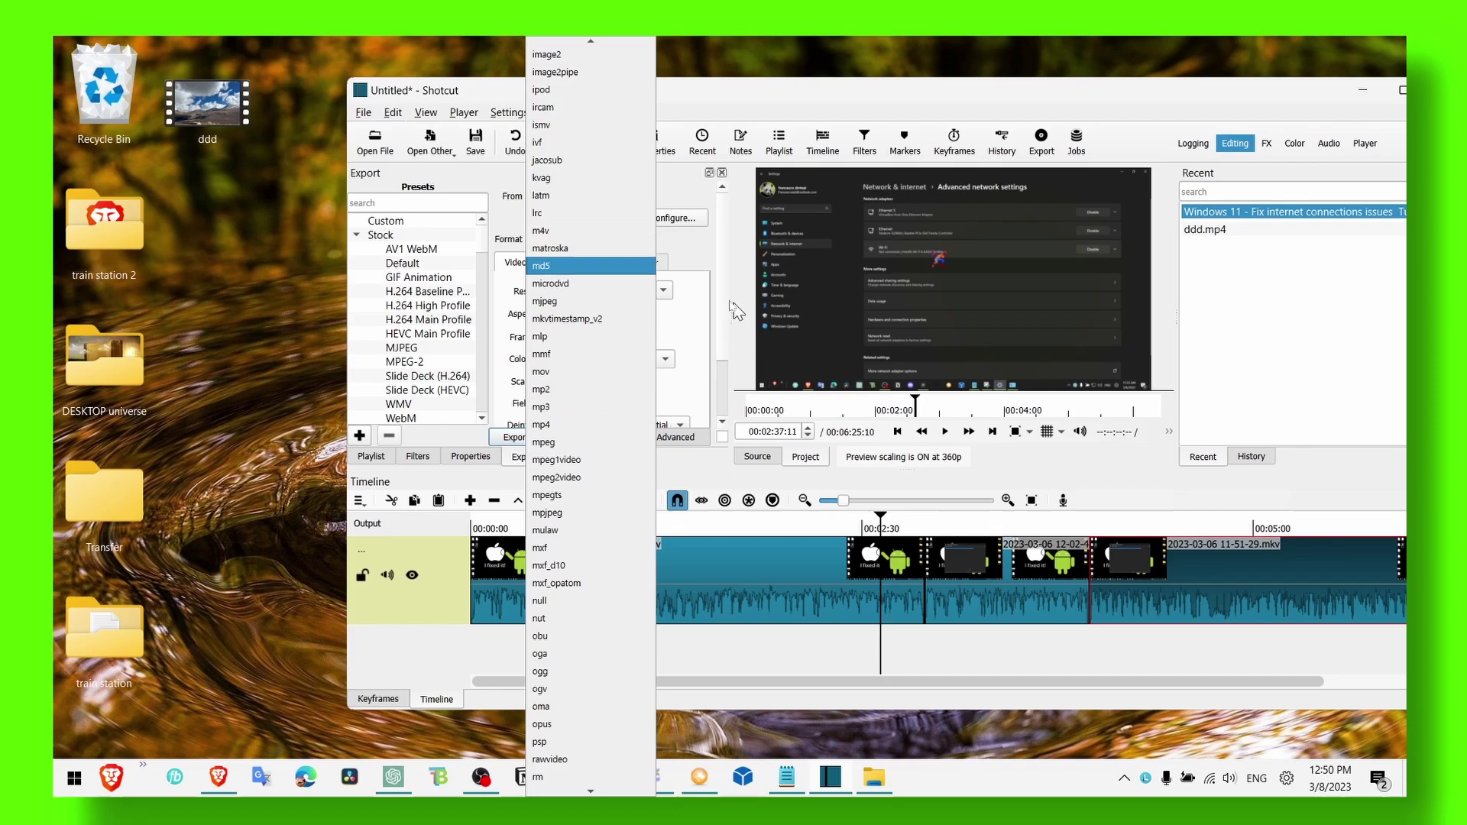
left_click(588, 266)
left_click_drag(1186, 639, 747, 612)
Zoom the timeline out to show all three clips and select the first clip at 00:02:04
left_click_drag(1093, 679, 1106, 673)
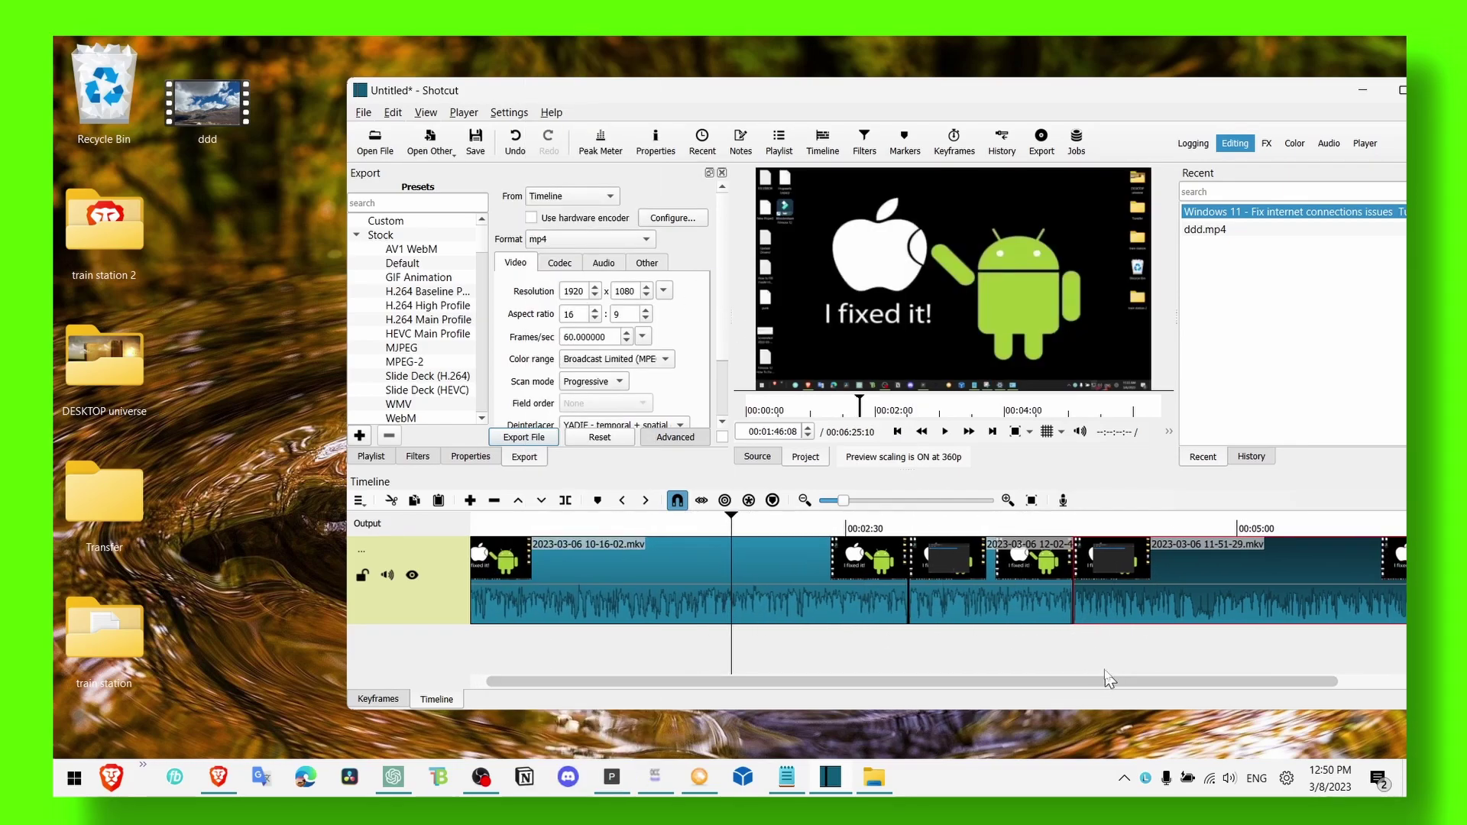
scroll(1017, 596, "down", 3)
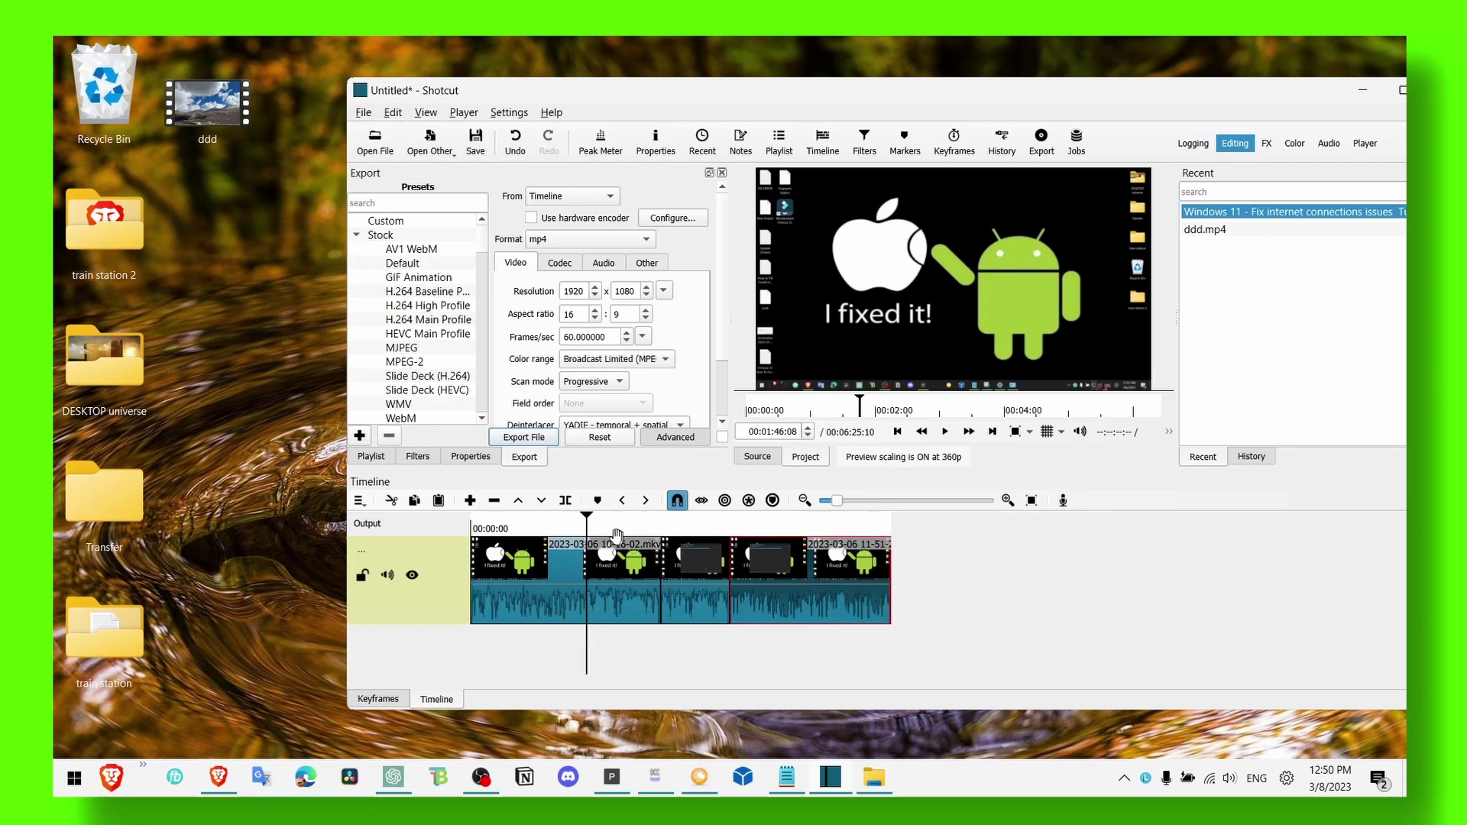
left_click_drag(839, 528, 732, 527)
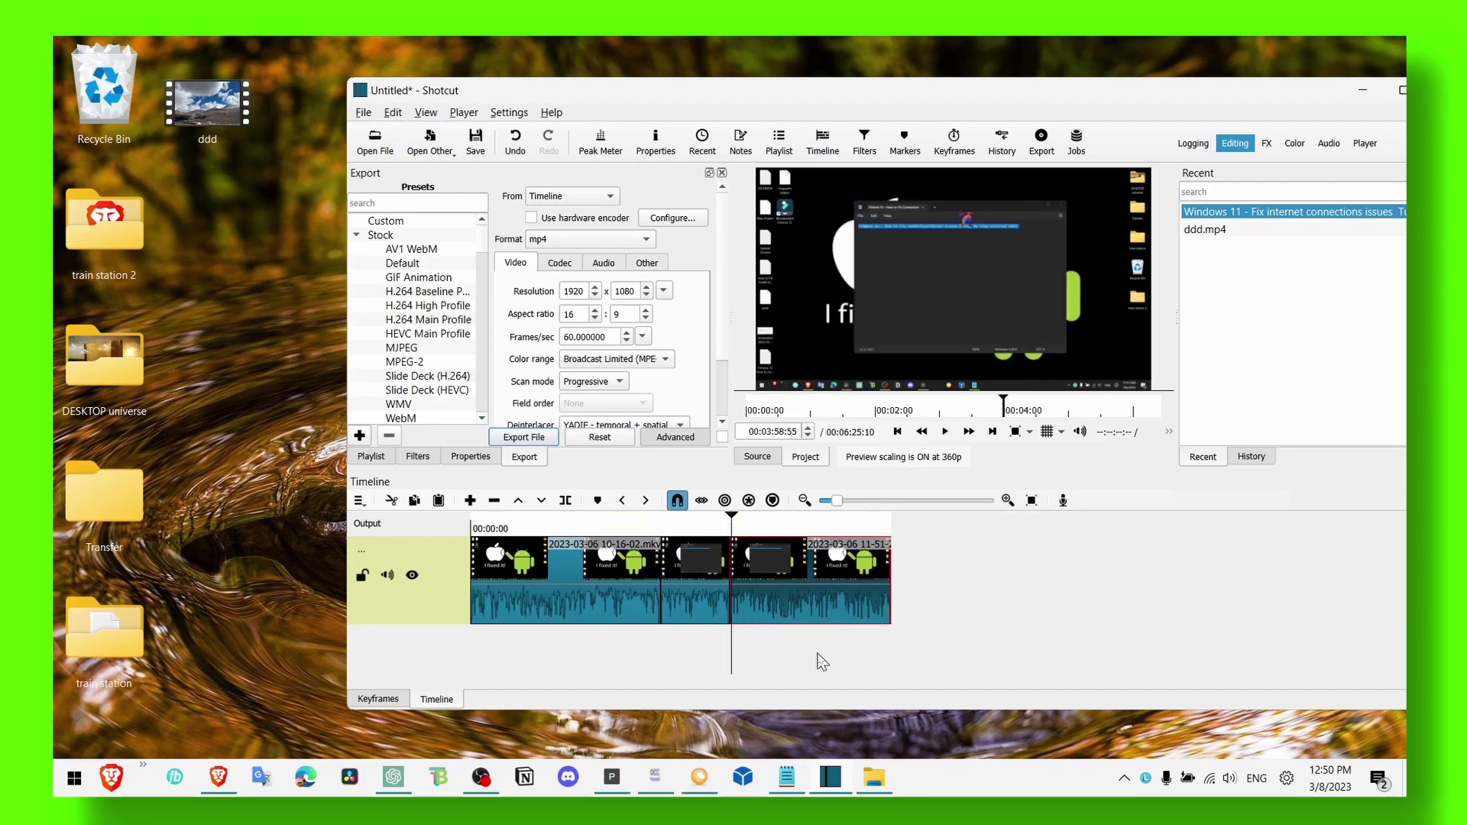
left_click(611, 565)
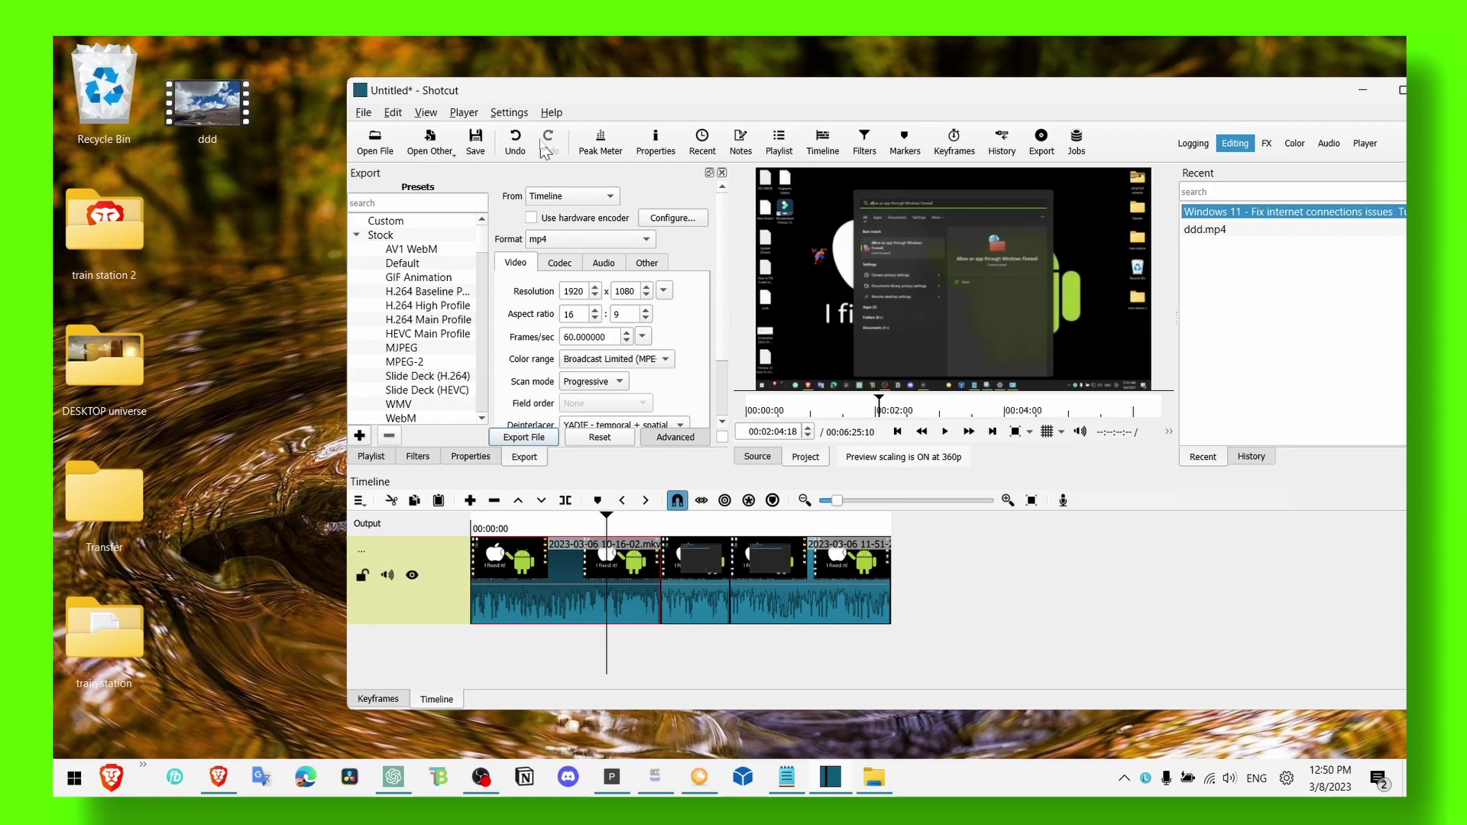
Run Help > Upgrade, answer No to automatic update checks, then open Windows search
left_click(552, 113)
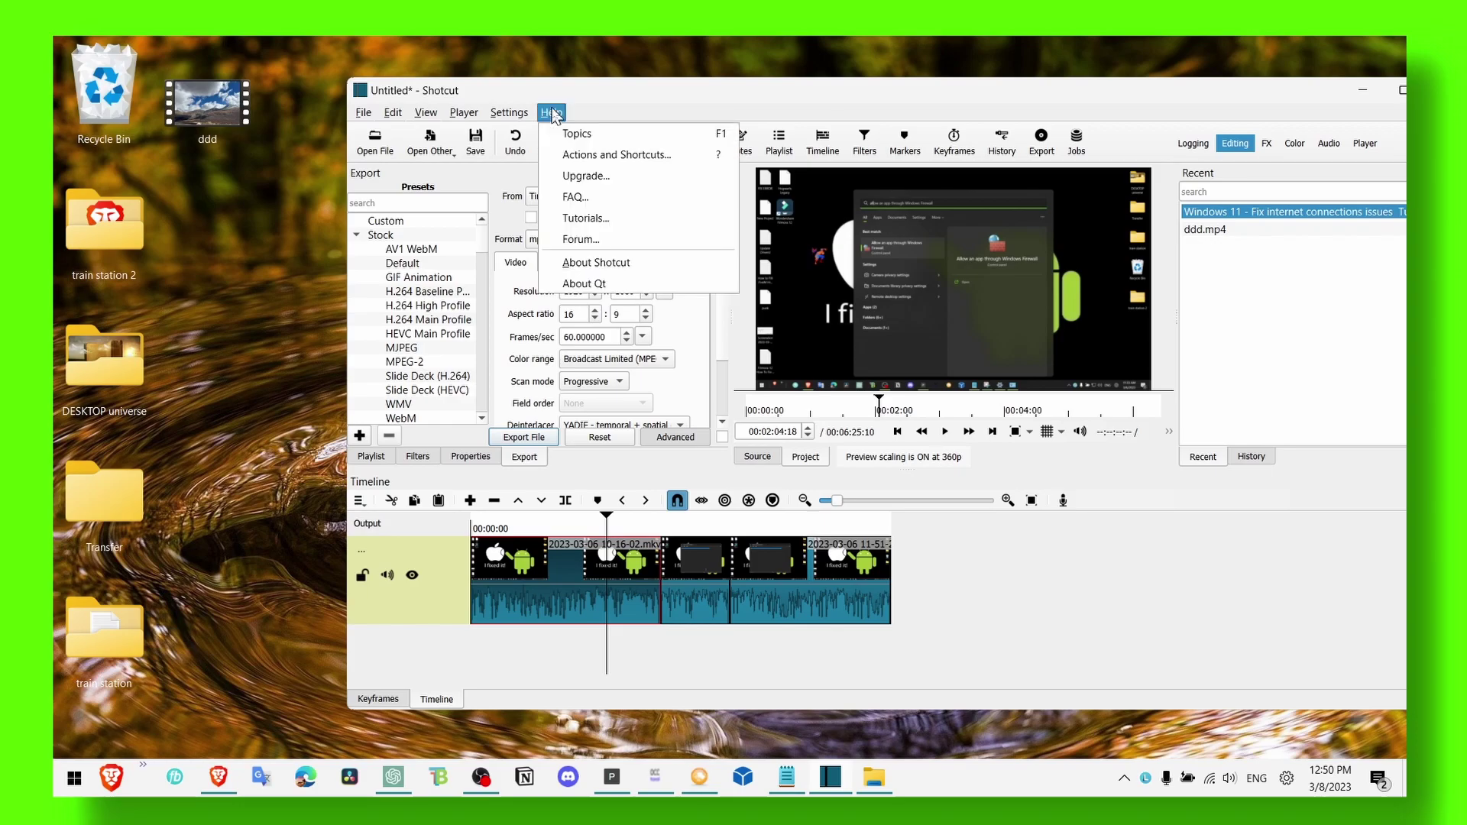
left_click(594, 177)
left_click(1032, 433)
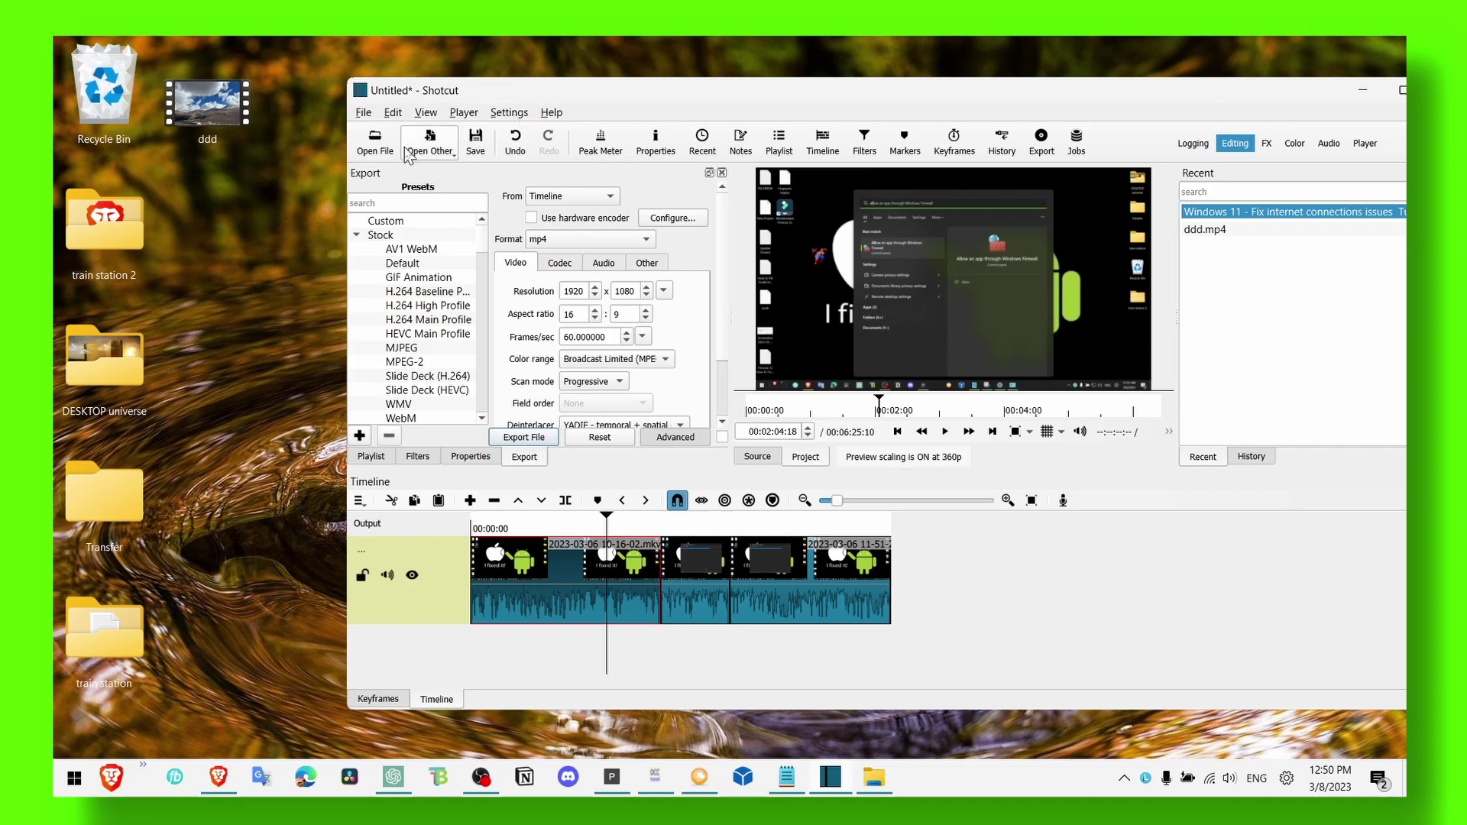
left_click(551, 113)
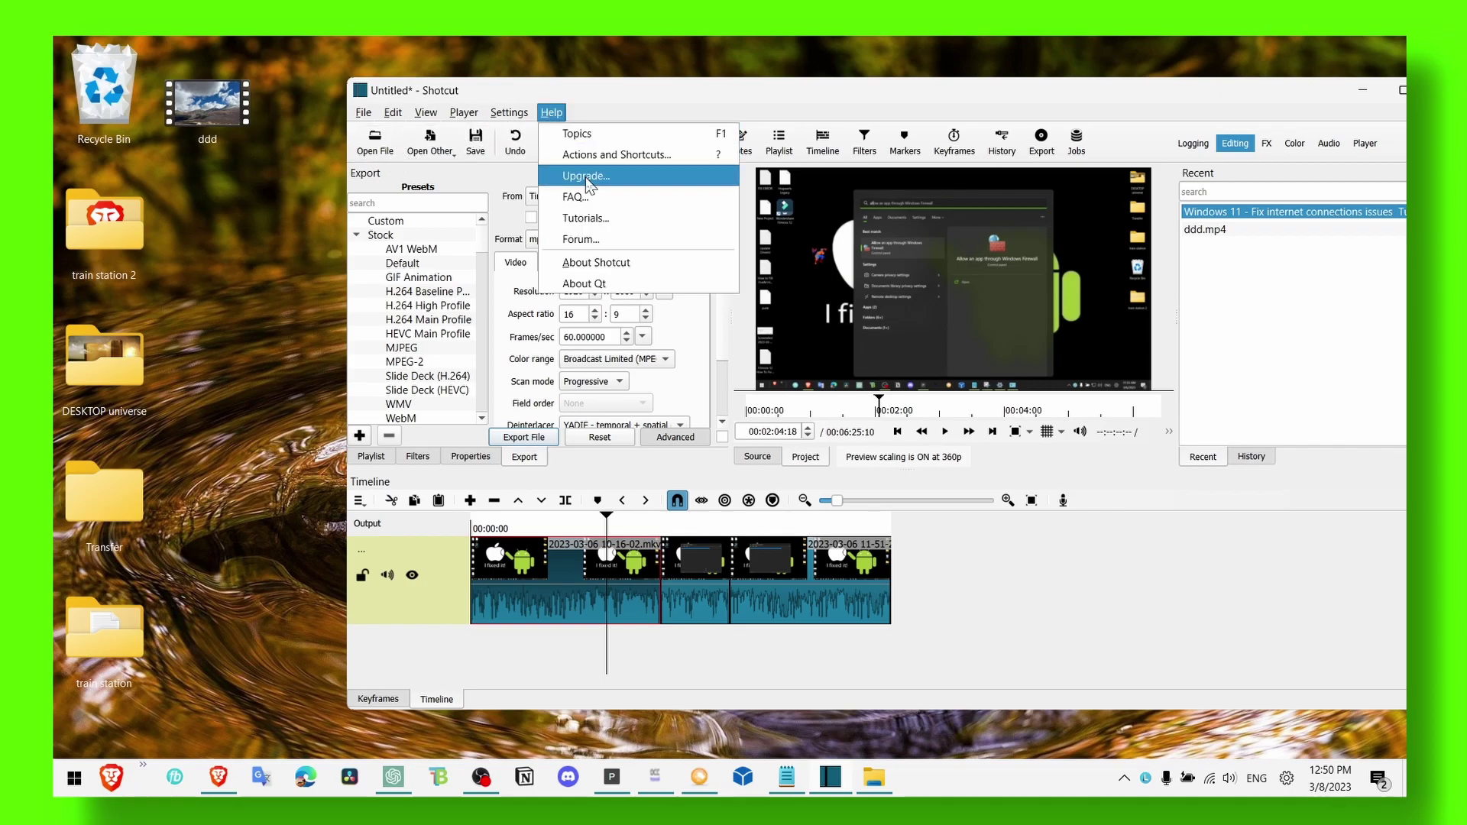
key("super+s")
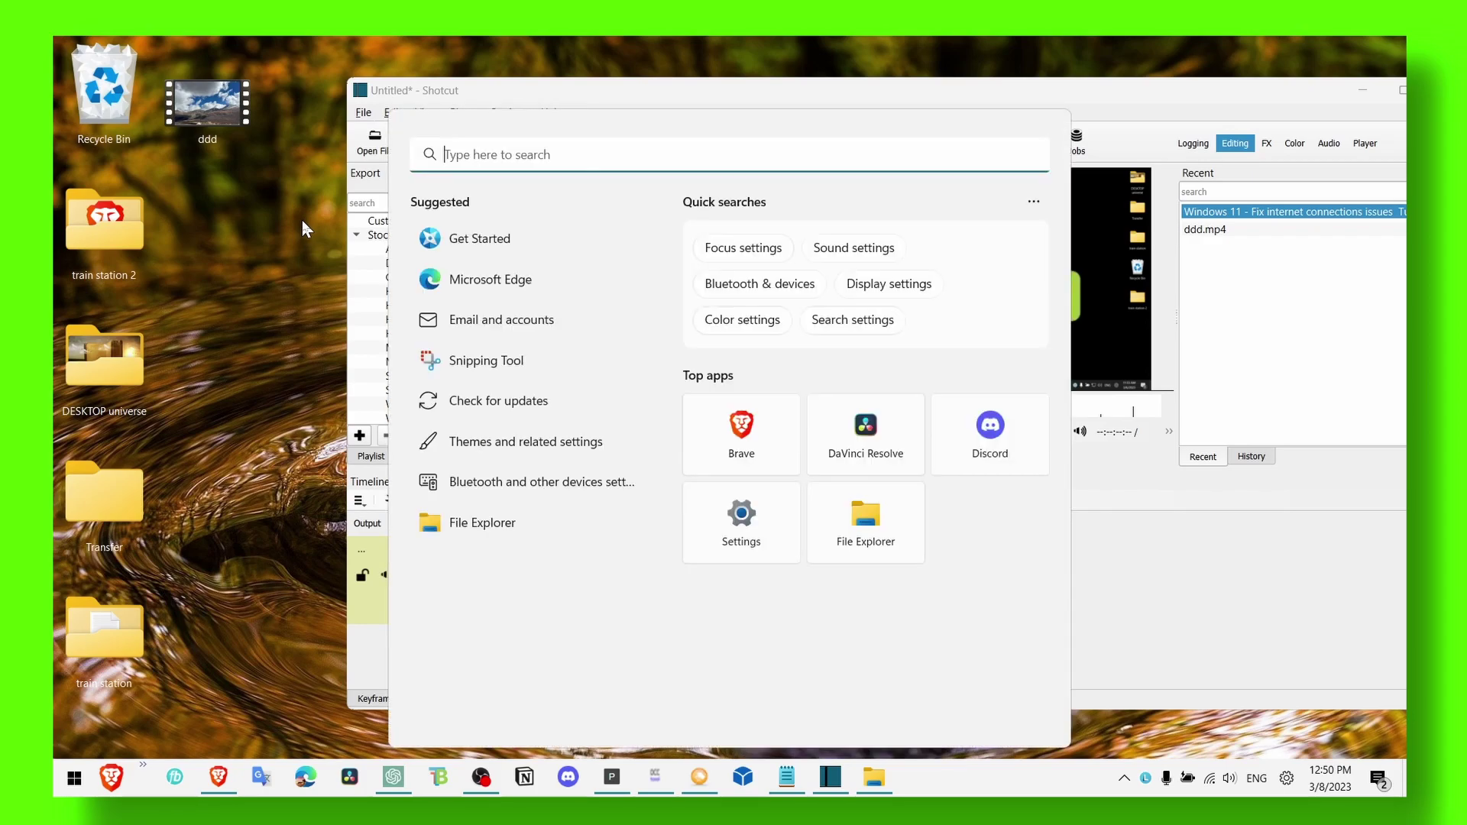
Search 'graph' to reach Graphics settings and save High performance for Shotcut
type("graphi")
left_click(468, 299)
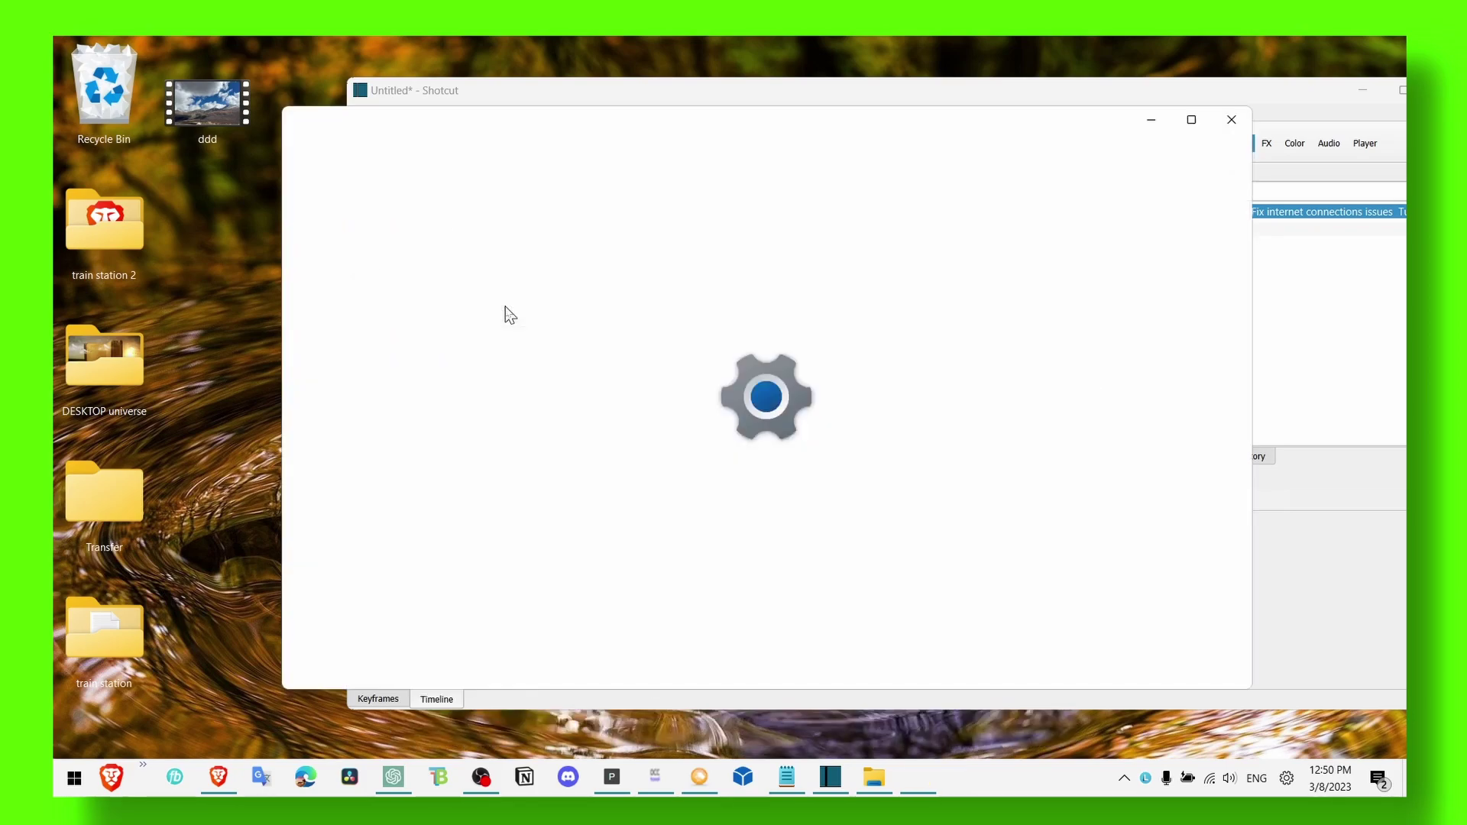
scroll(642, 380, "down", 5)
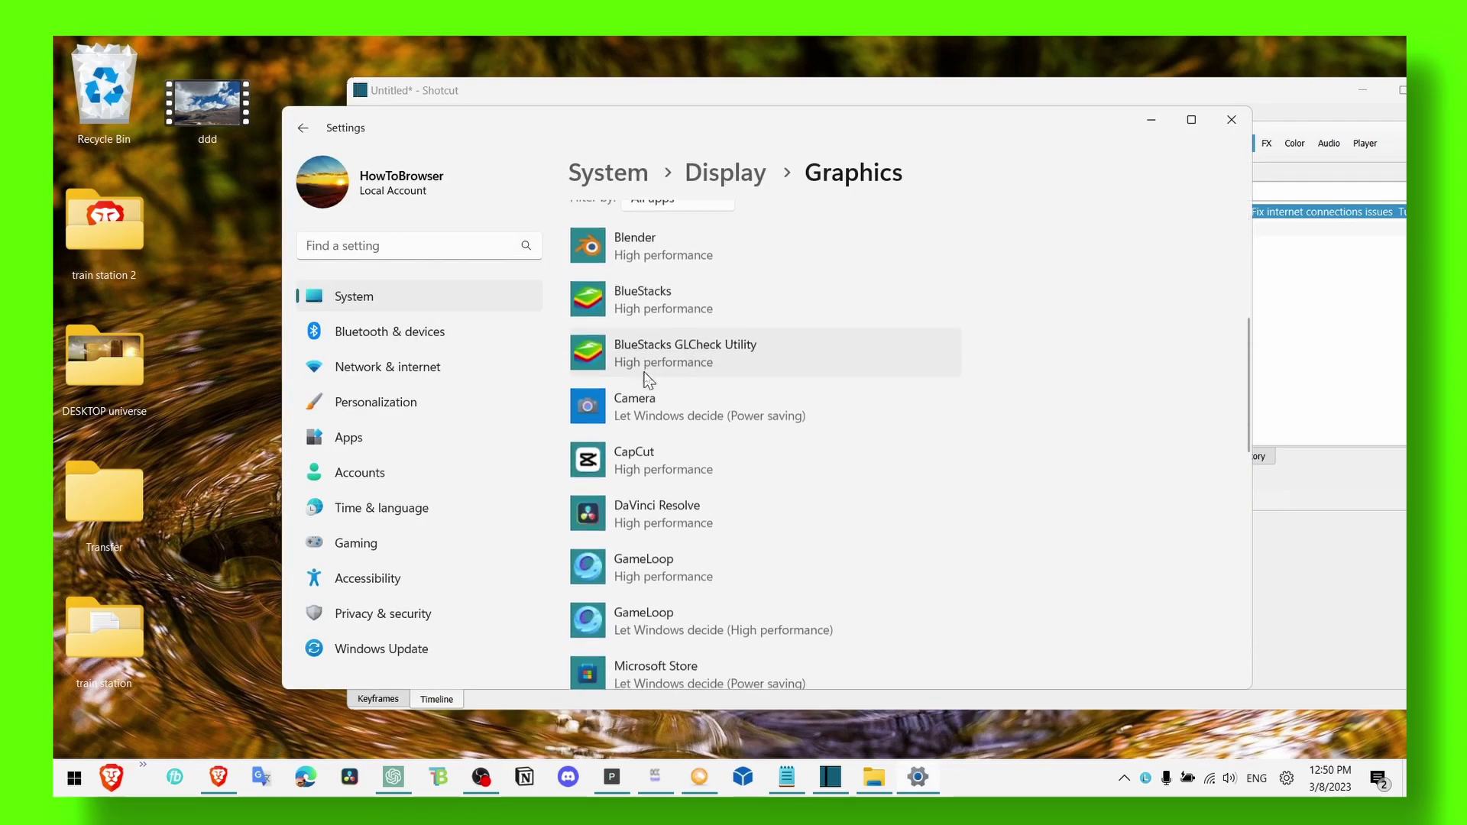
scroll(650, 383, "down", 10)
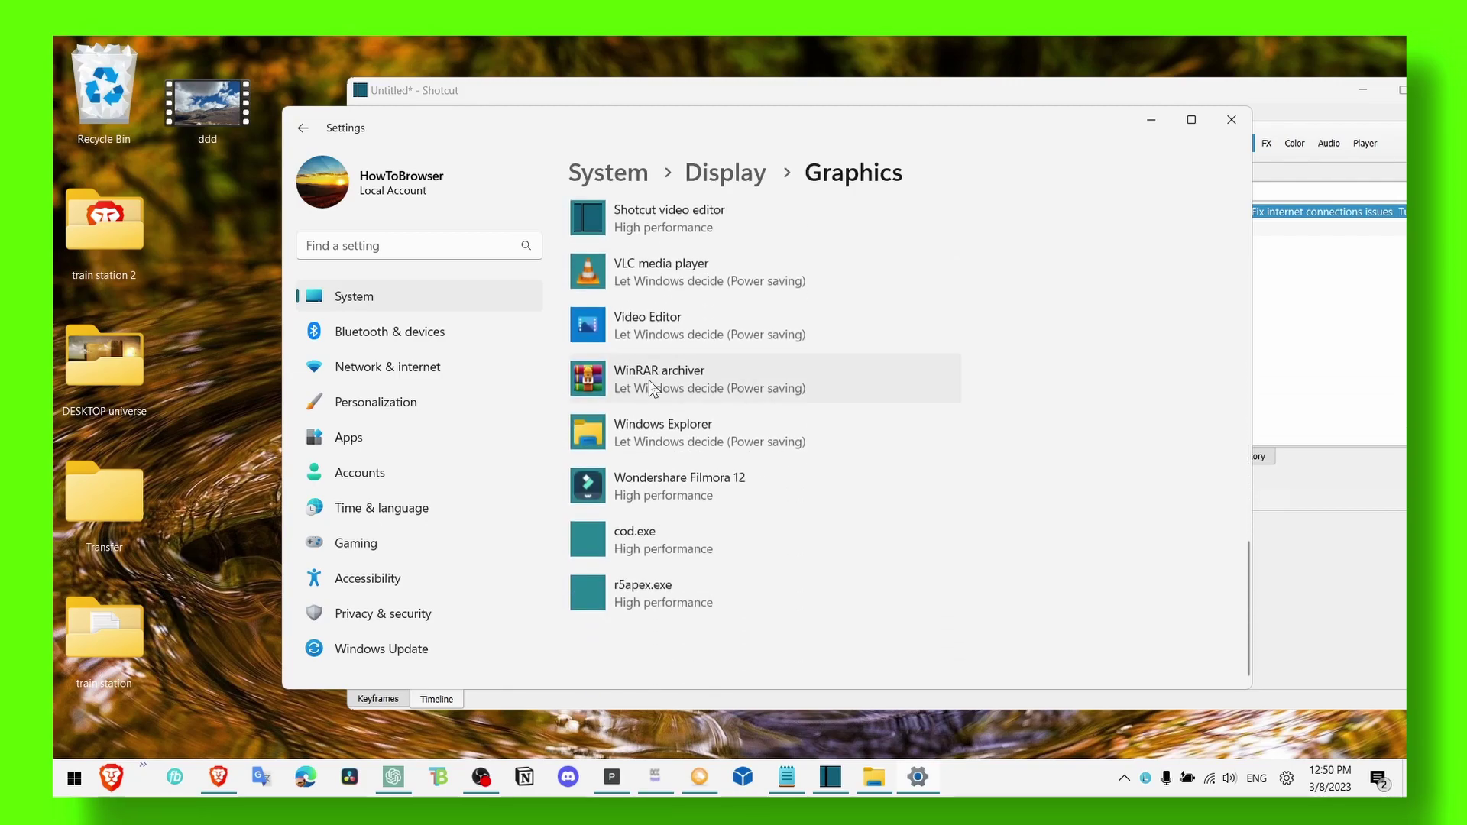
scroll(623, 447, "up", 3)
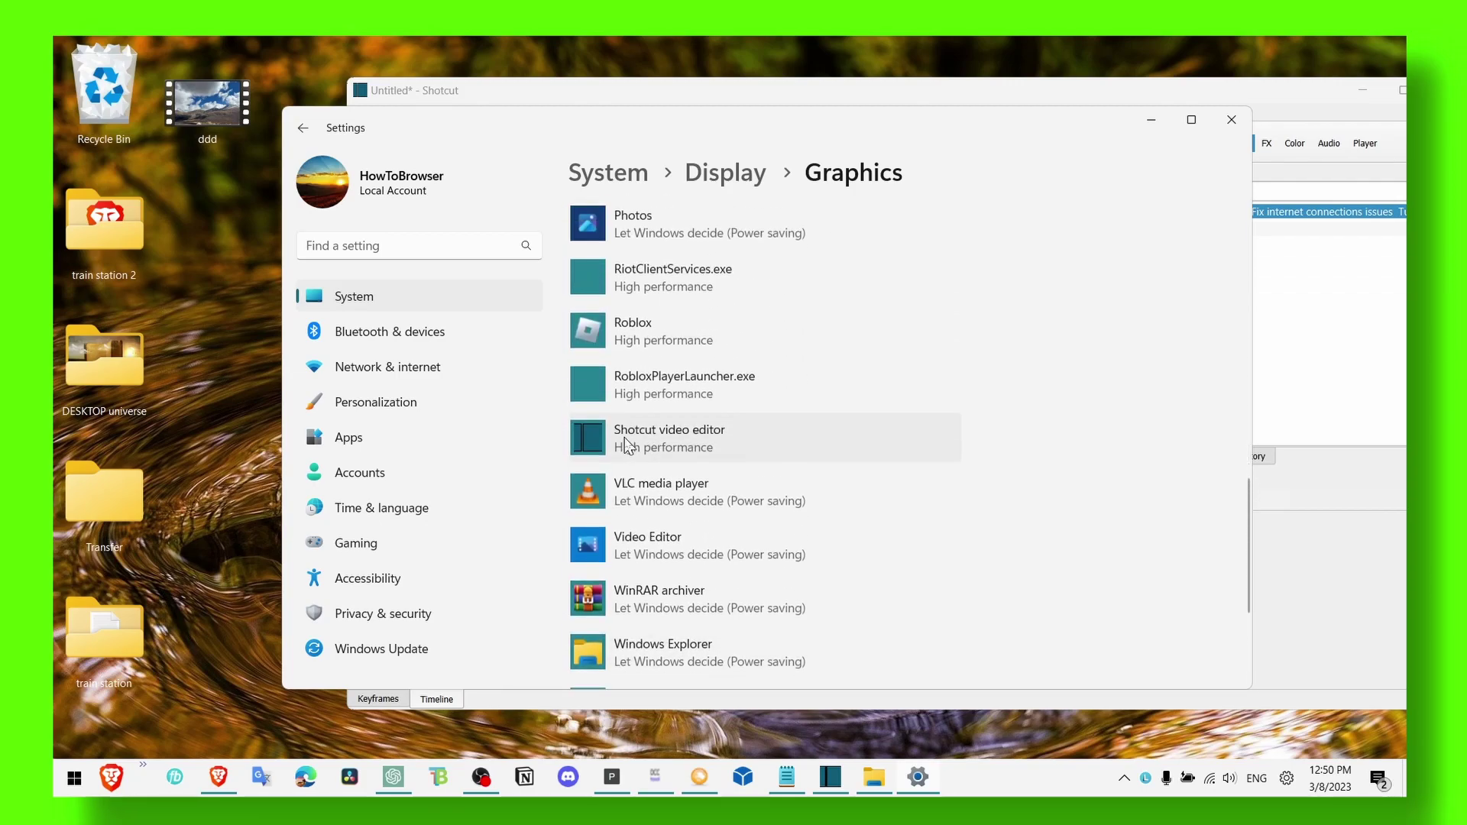
left_click(625, 445)
left_click(817, 515)
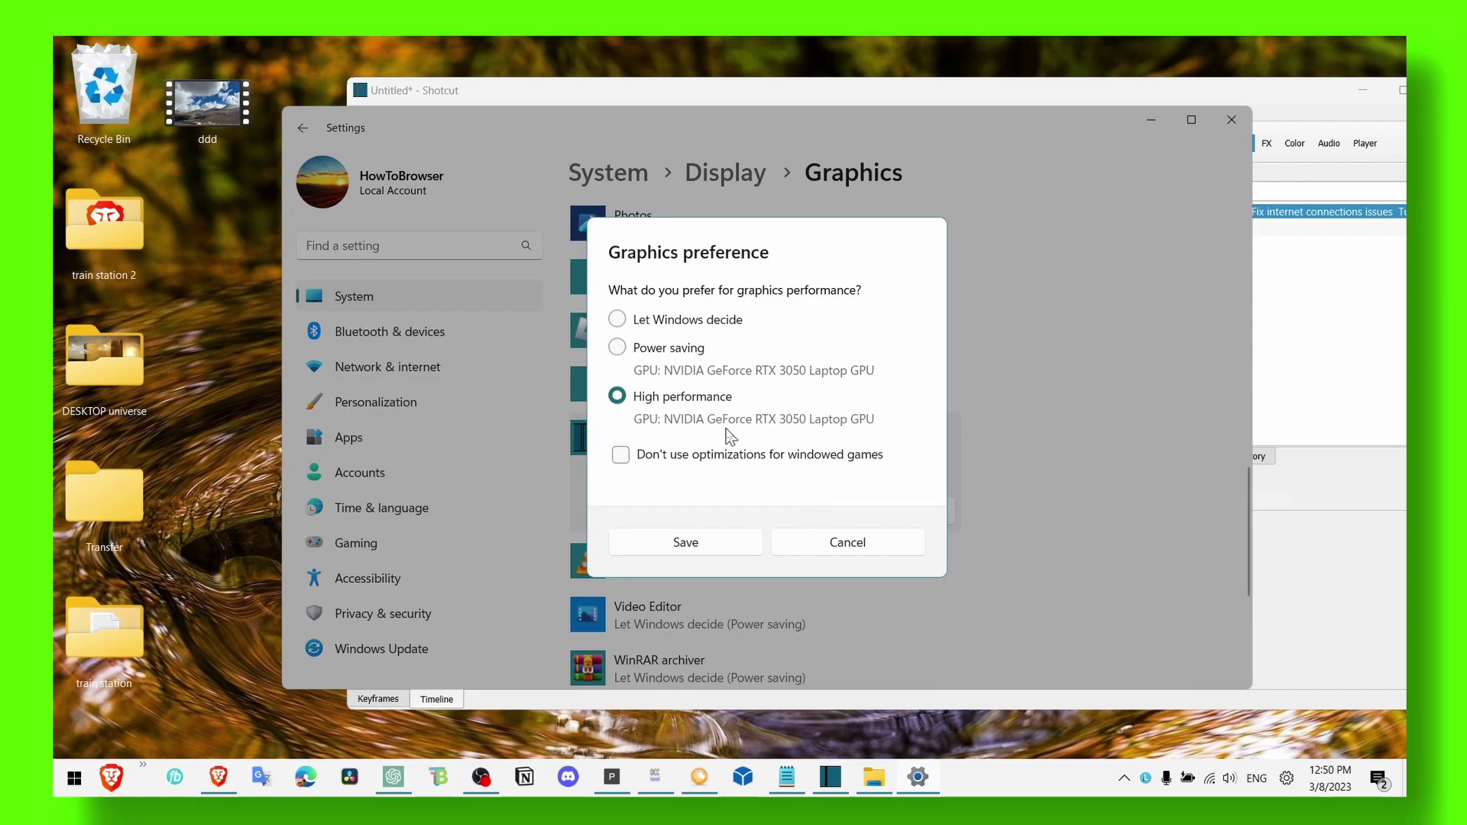
left_click(703, 540)
Close Windows Settings, seek the preview to about three minutes, and set preview scaling to 540p
left_click(1231, 119)
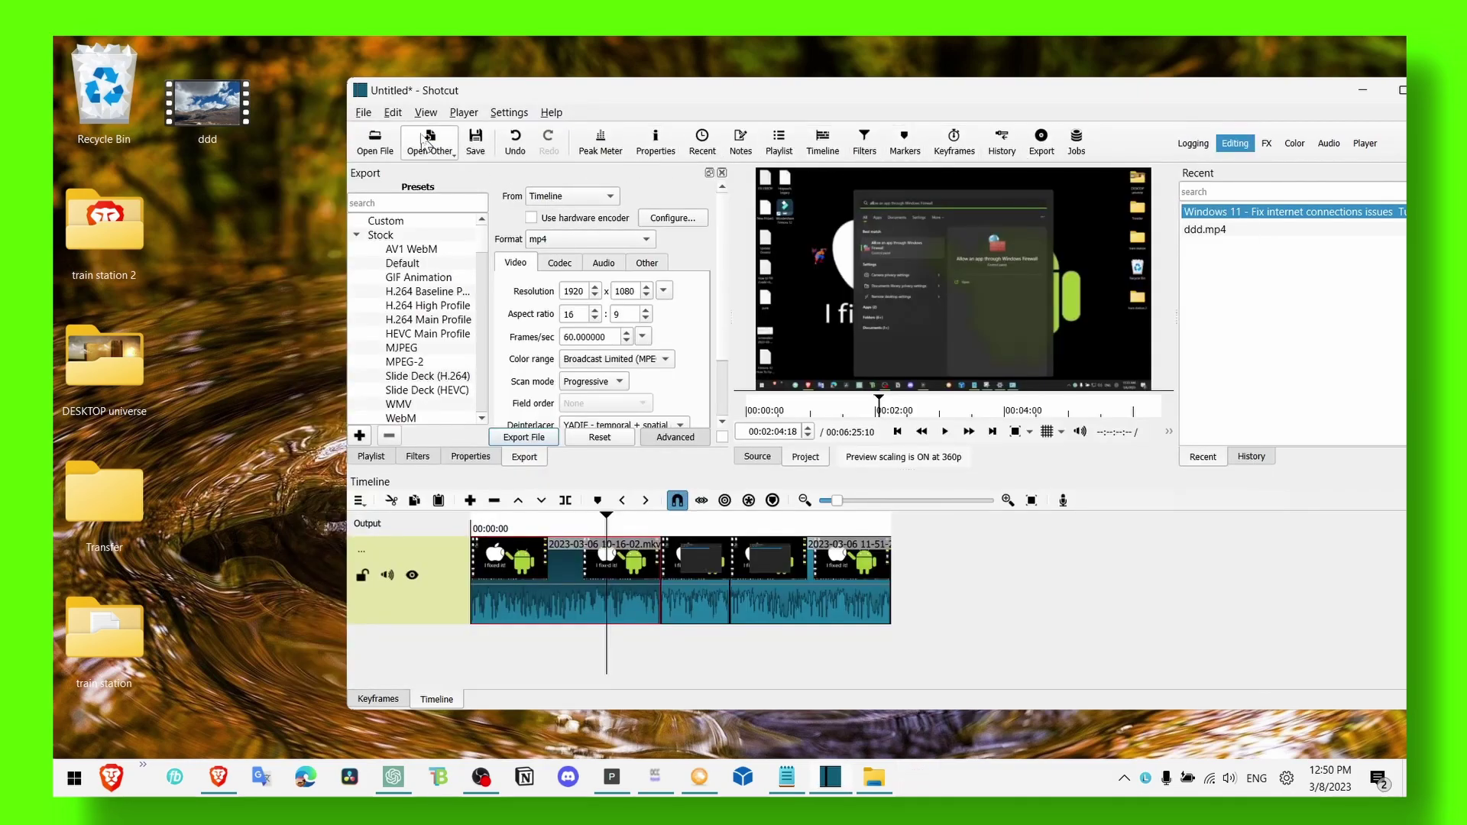
left_click(393, 112)
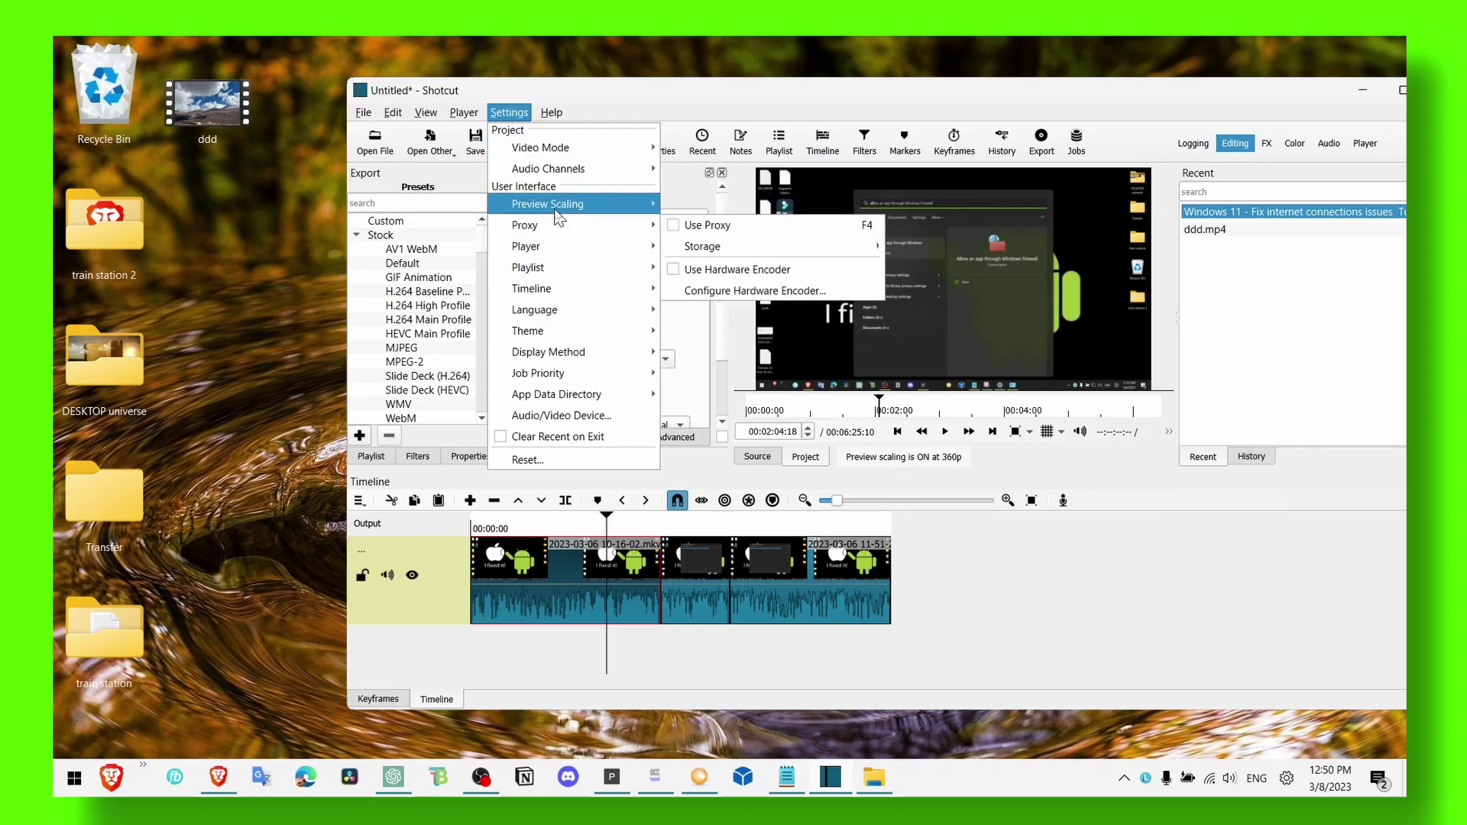
mouse_move(564, 211)
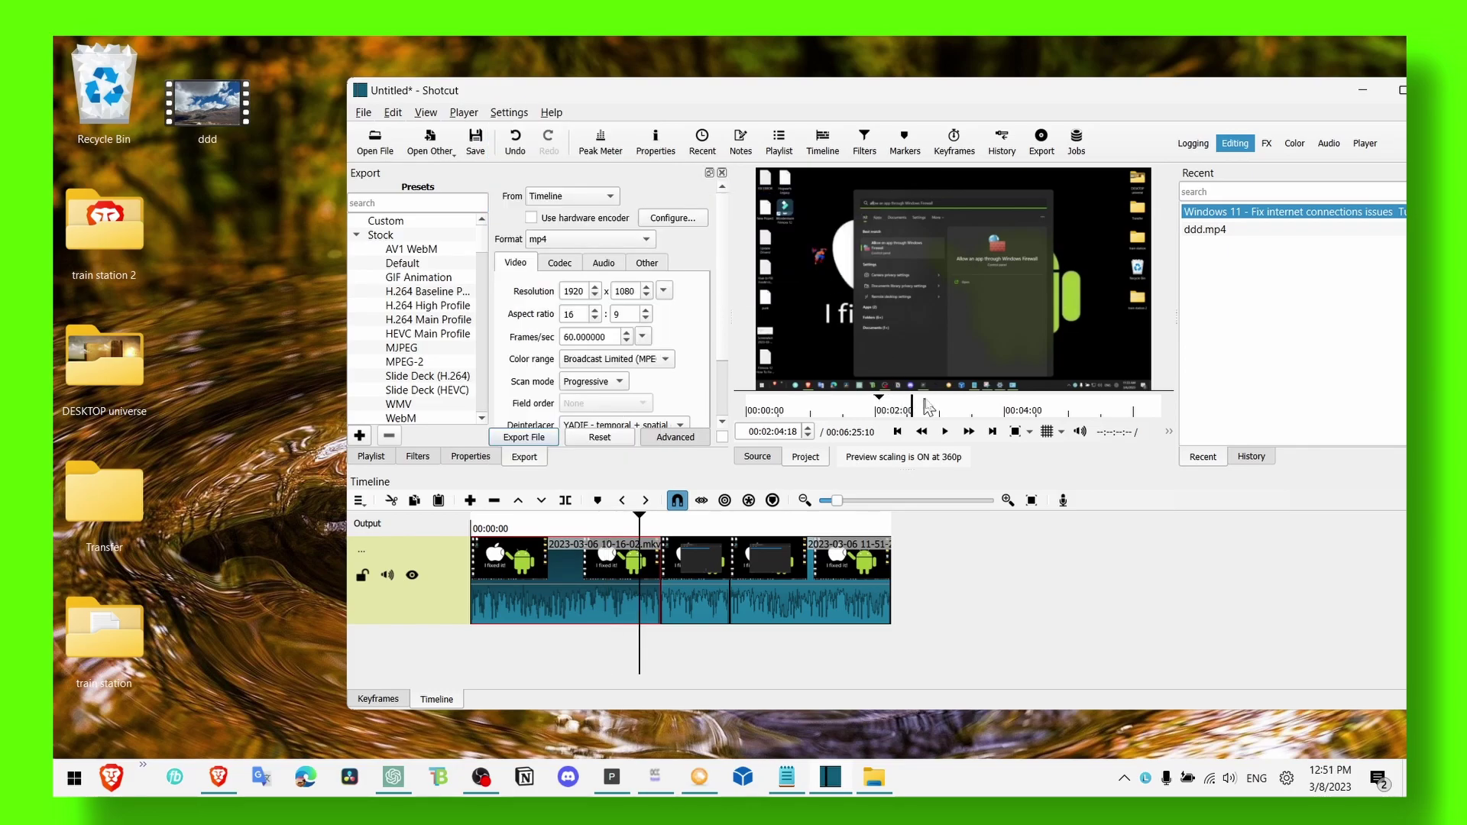
left_click(898, 394)
left_click(941, 409)
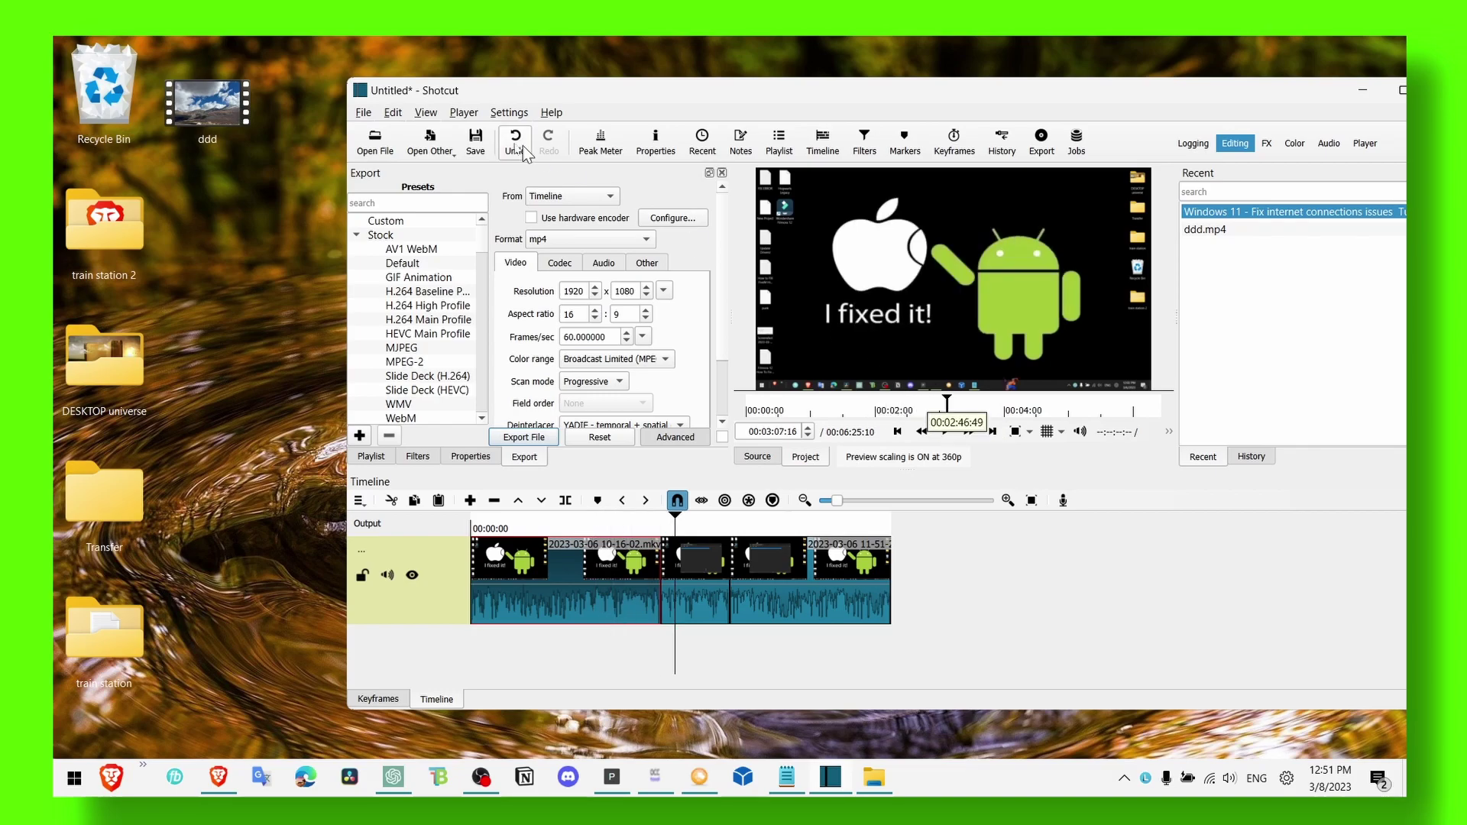
left_click(509, 112)
mouse_move(545, 227)
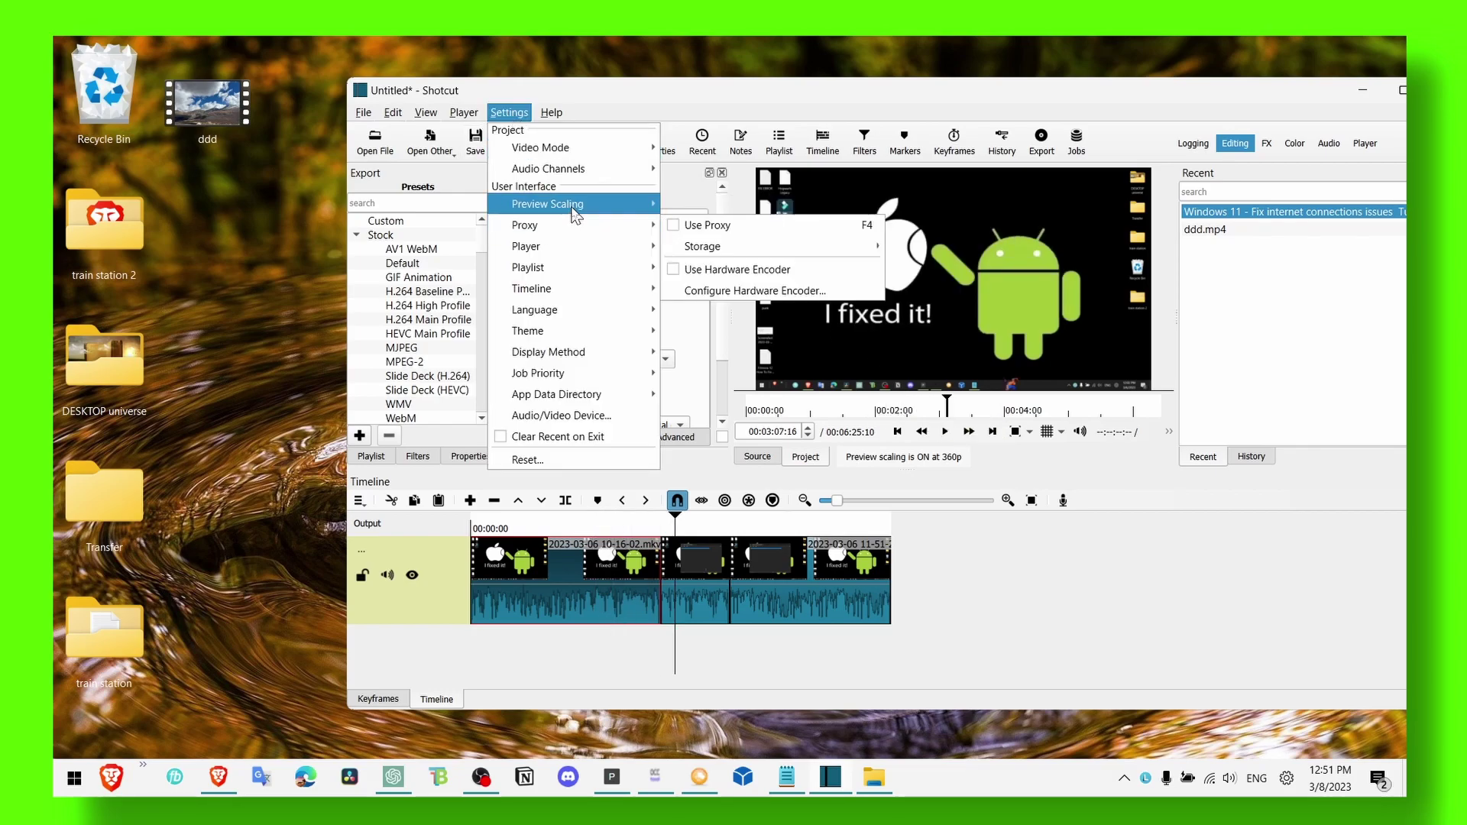
mouse_move(584, 206)
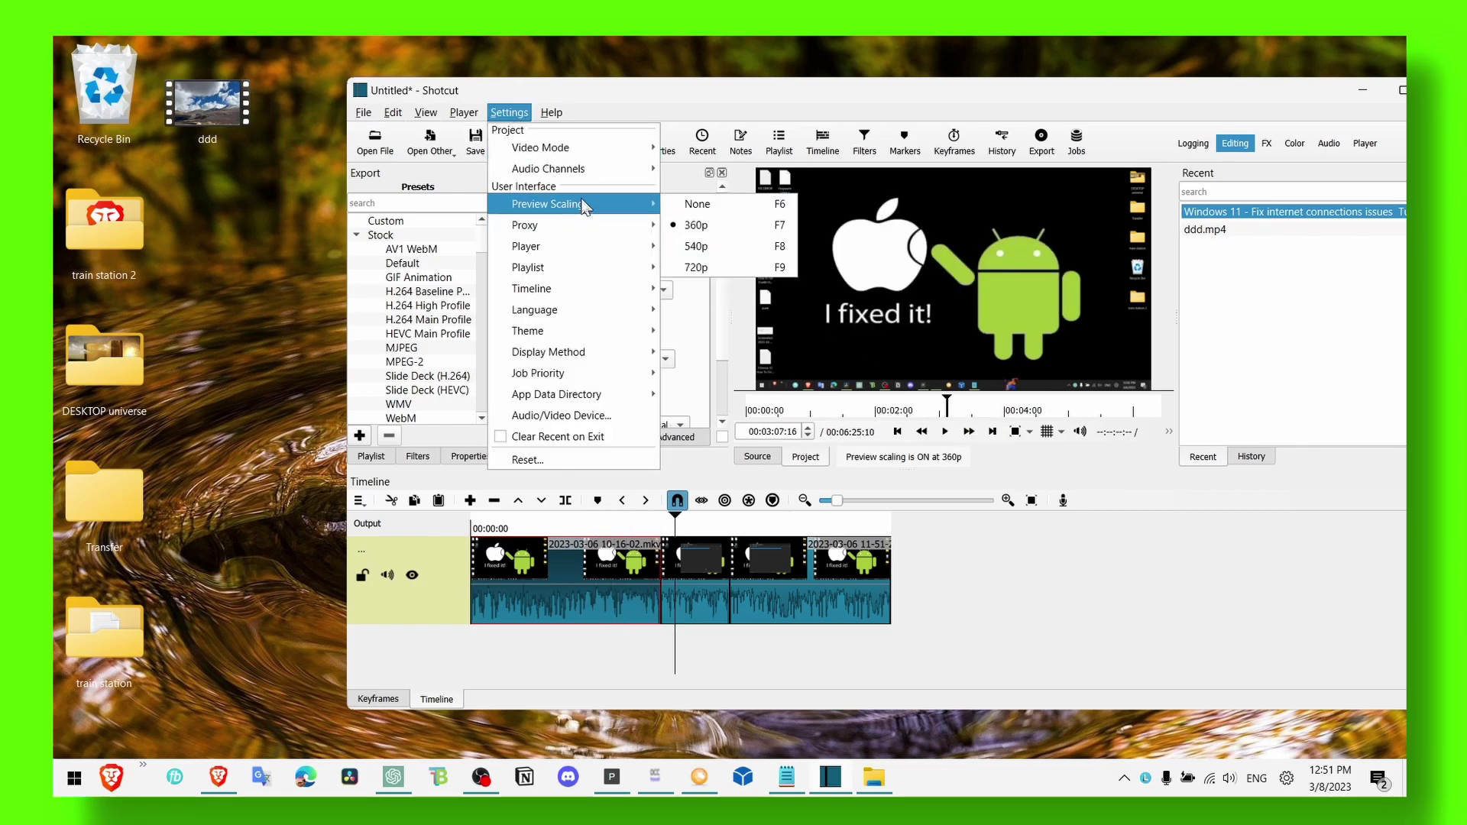
left_click(714, 246)
Turn on Use Proxy under Settings > Proxy
left_click(509, 113)
mouse_move(535, 226)
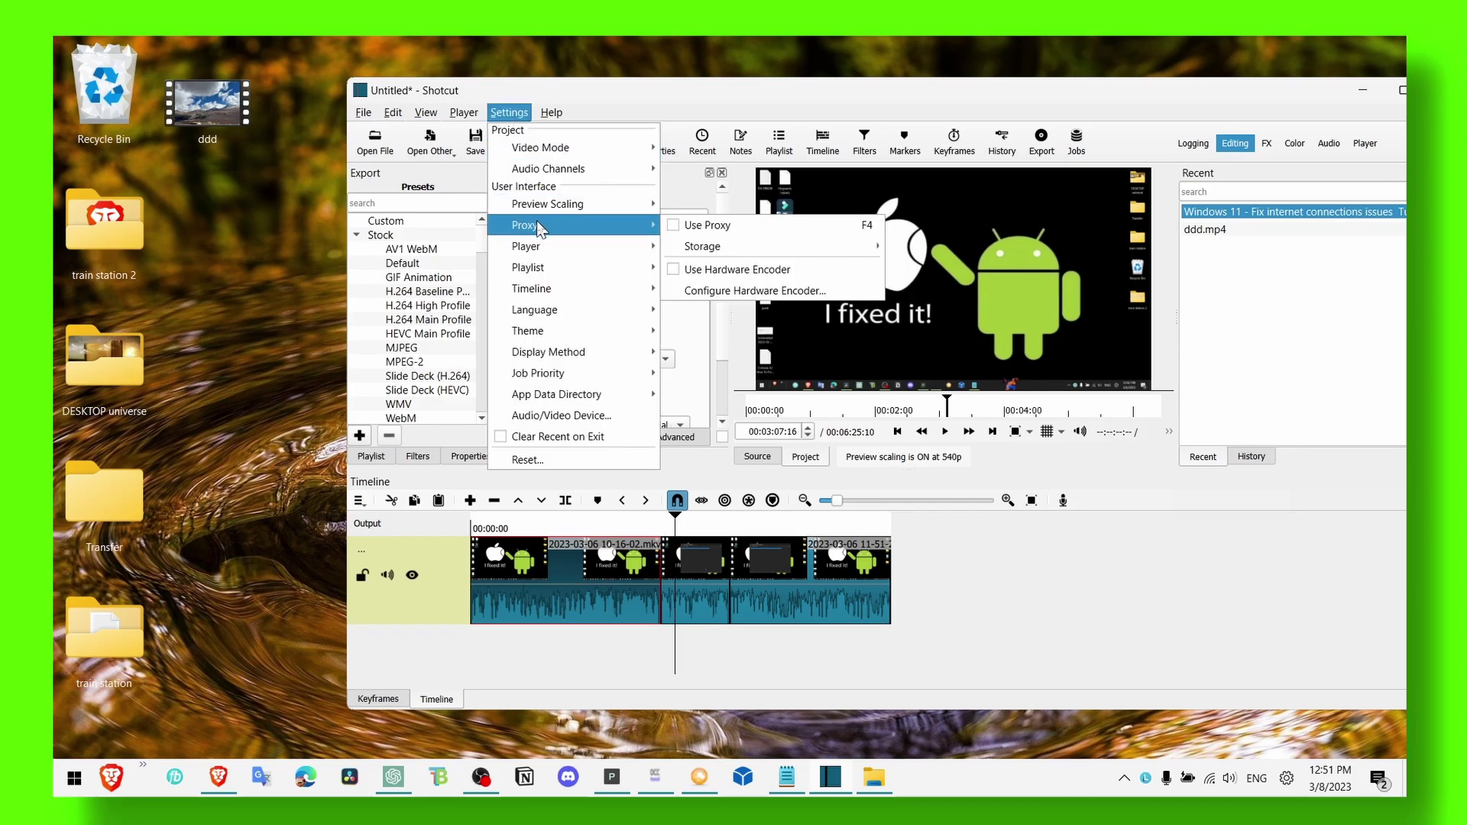
mouse_move(702, 246)
left_click(908, 246)
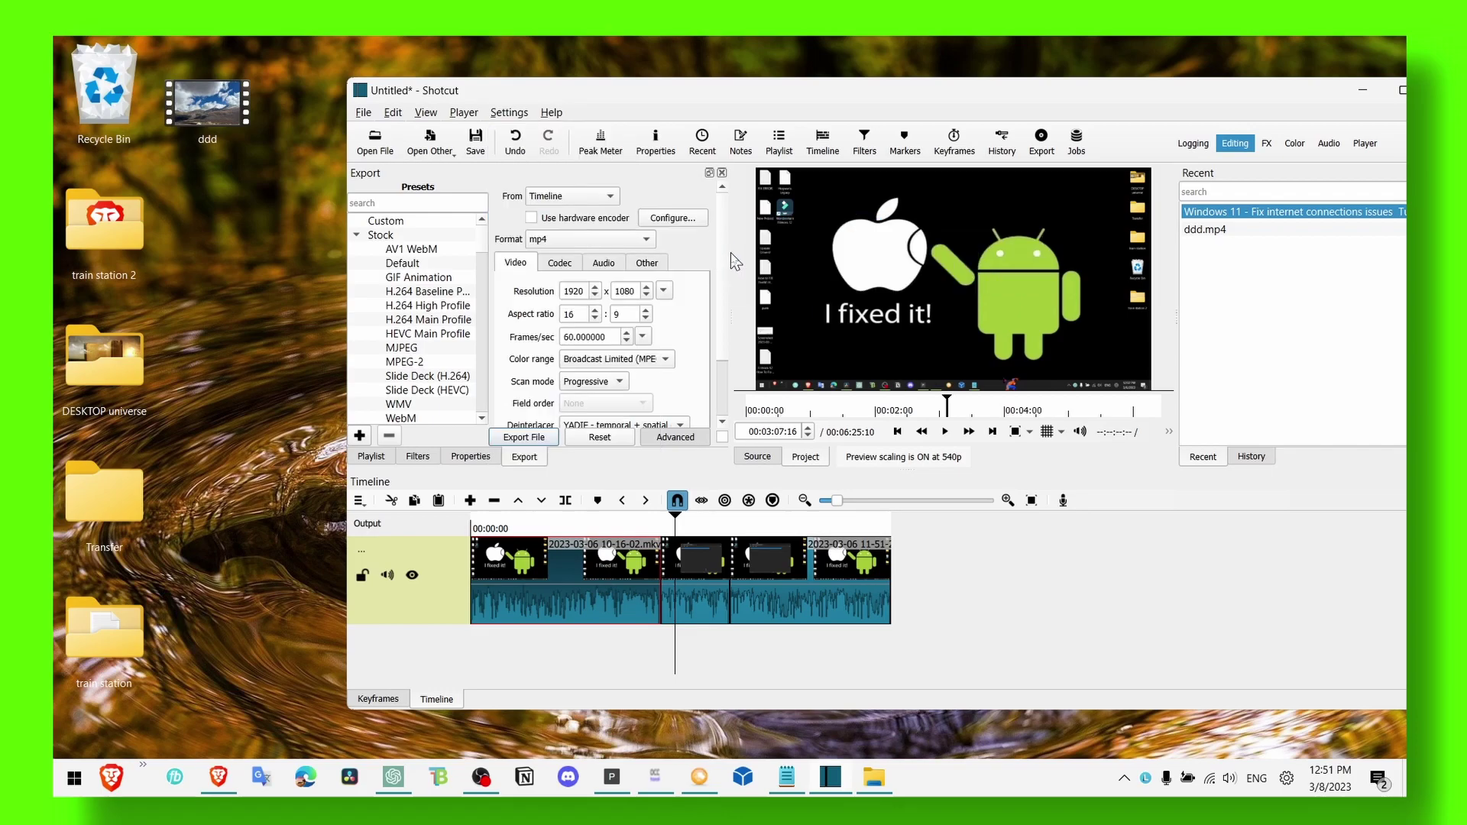
Confirm proxy creation for the clips and move the playhead to 00:01:40:05
left_click(976, 434)
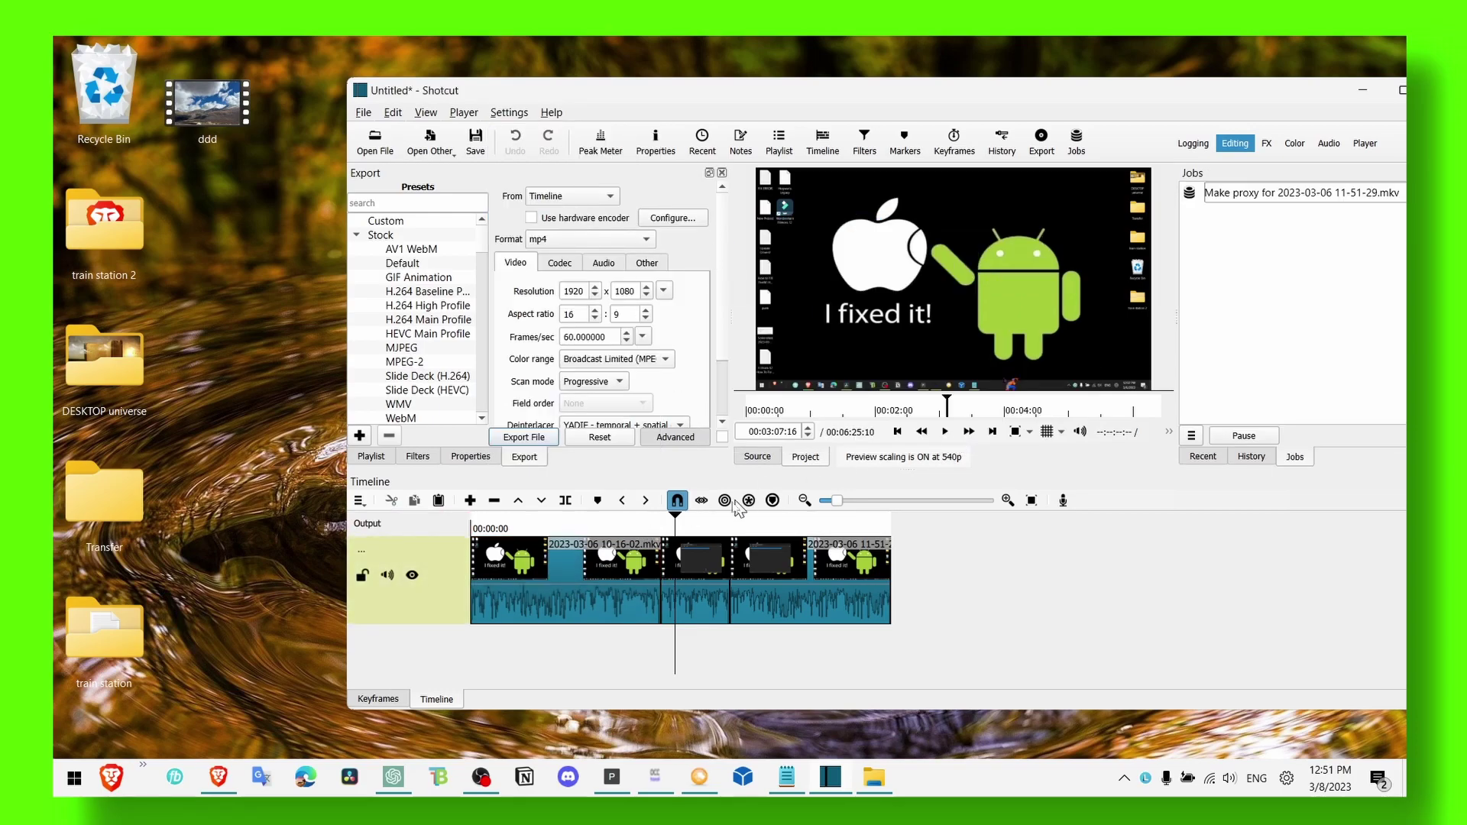
mouse_move(675, 524)
left_mouse_down()
mouse_move(609, 524)
mouse_move(836, 524)
mouse_move(663, 525)
left_mouse_up()
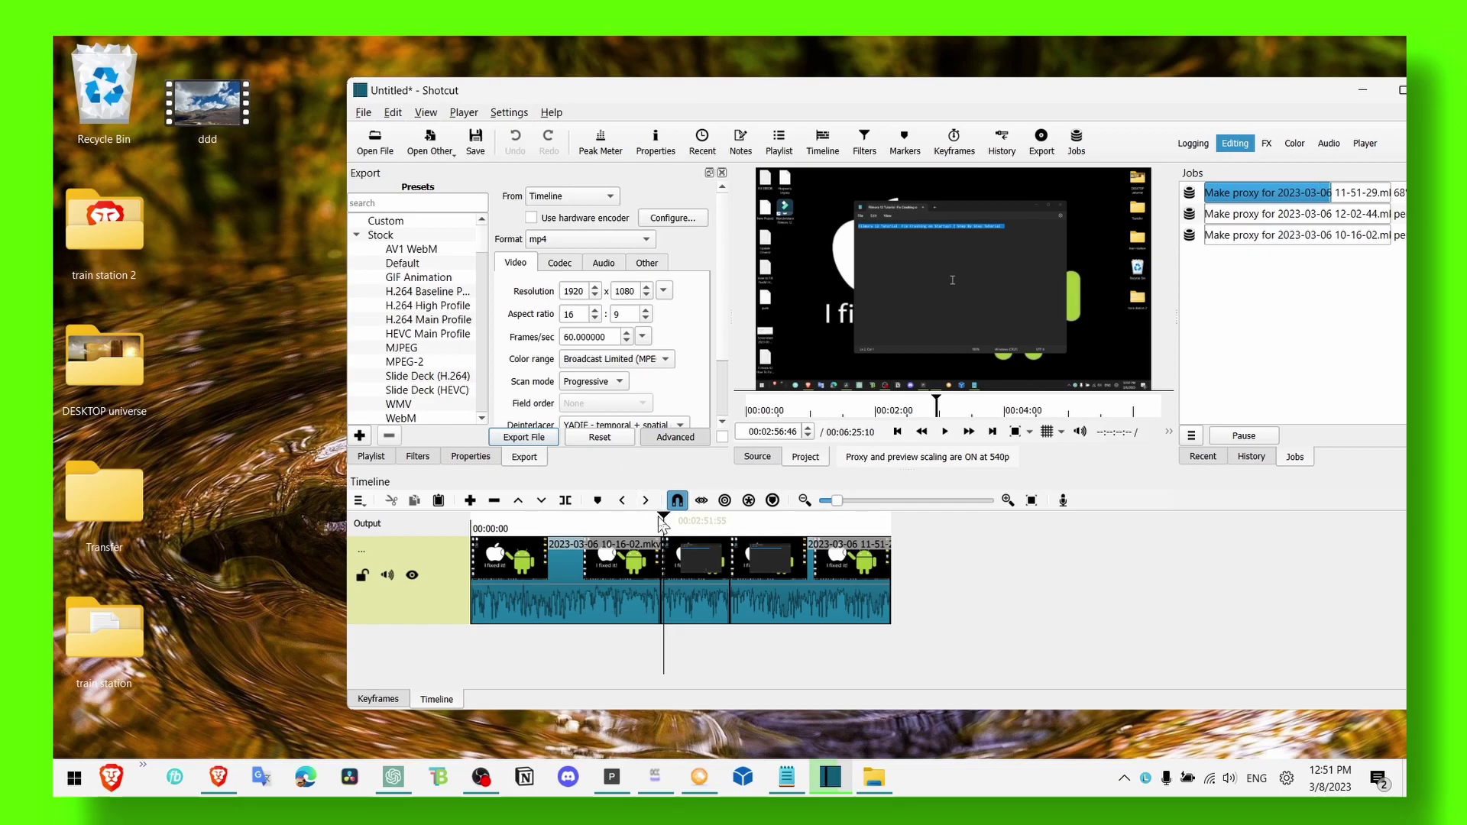
left_click_drag(662, 526, 579, 526)
Split the first clip at the playhead and extend the split piece's start slightly earlier
left_click(566, 500)
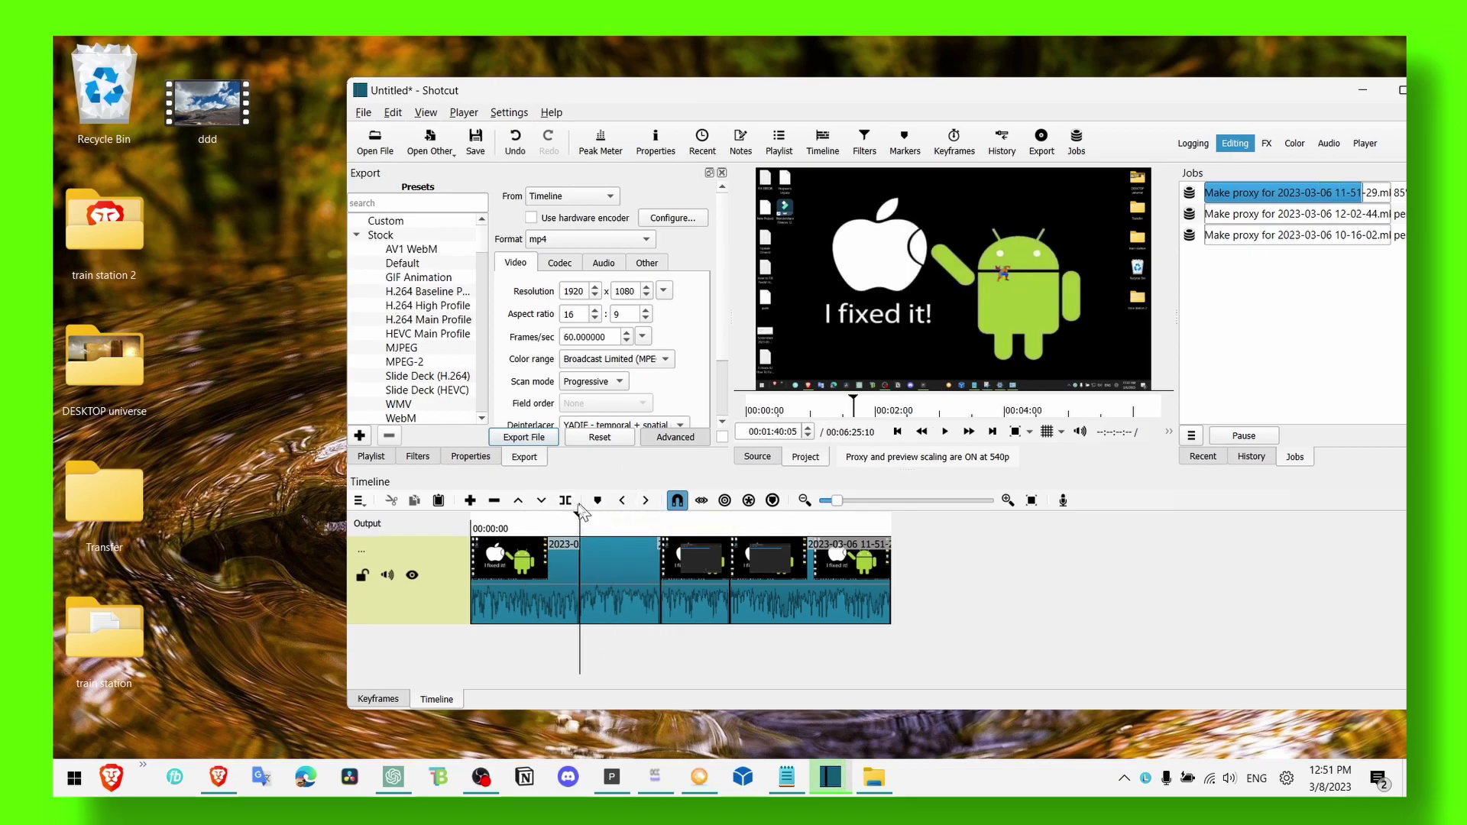
left_click(533, 525)
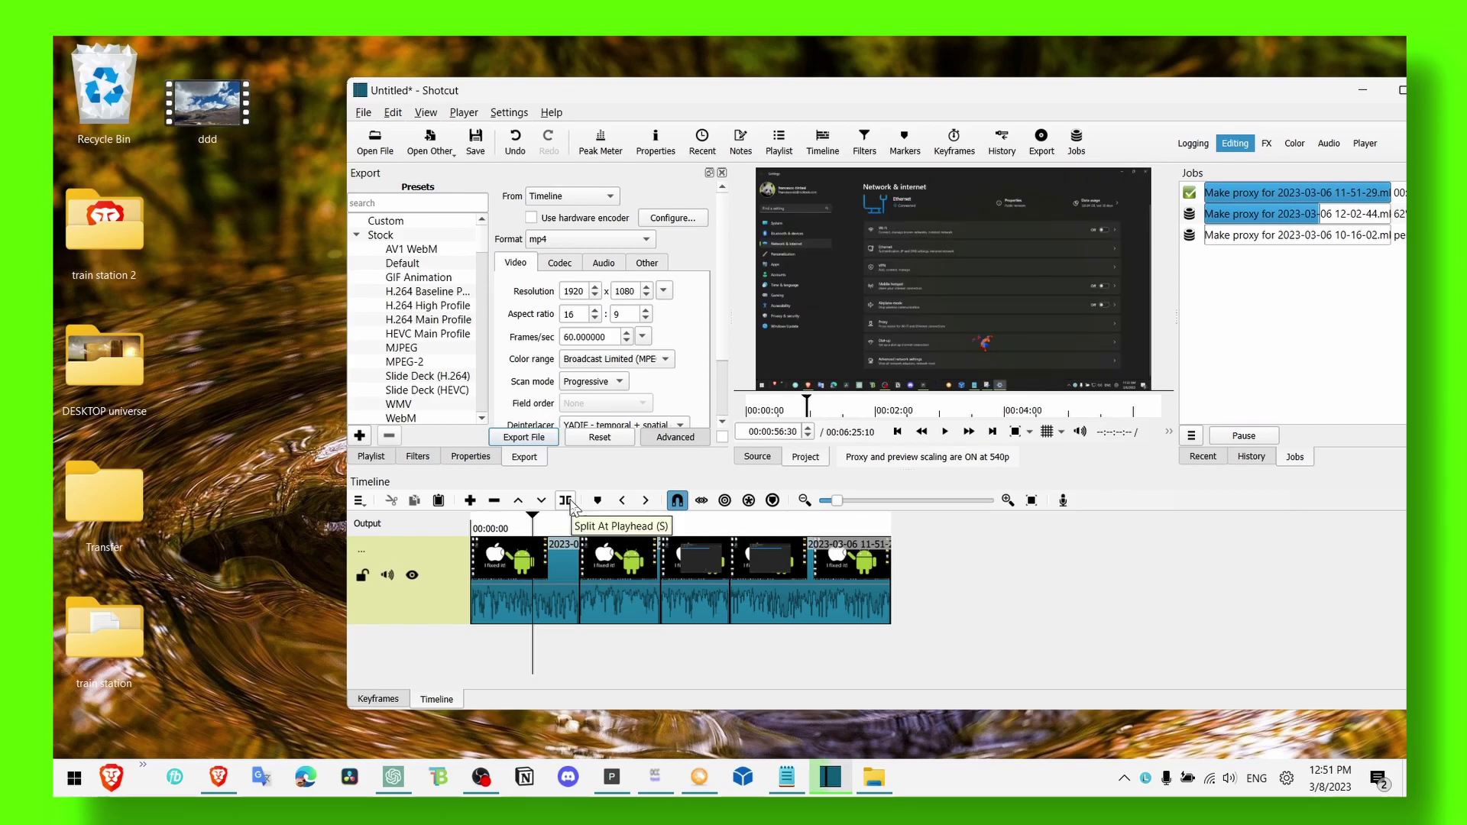
mouse_move(548, 541)
left_mouse_down()
mouse_move(527, 538)
mouse_move(547, 527)
left_mouse_up()
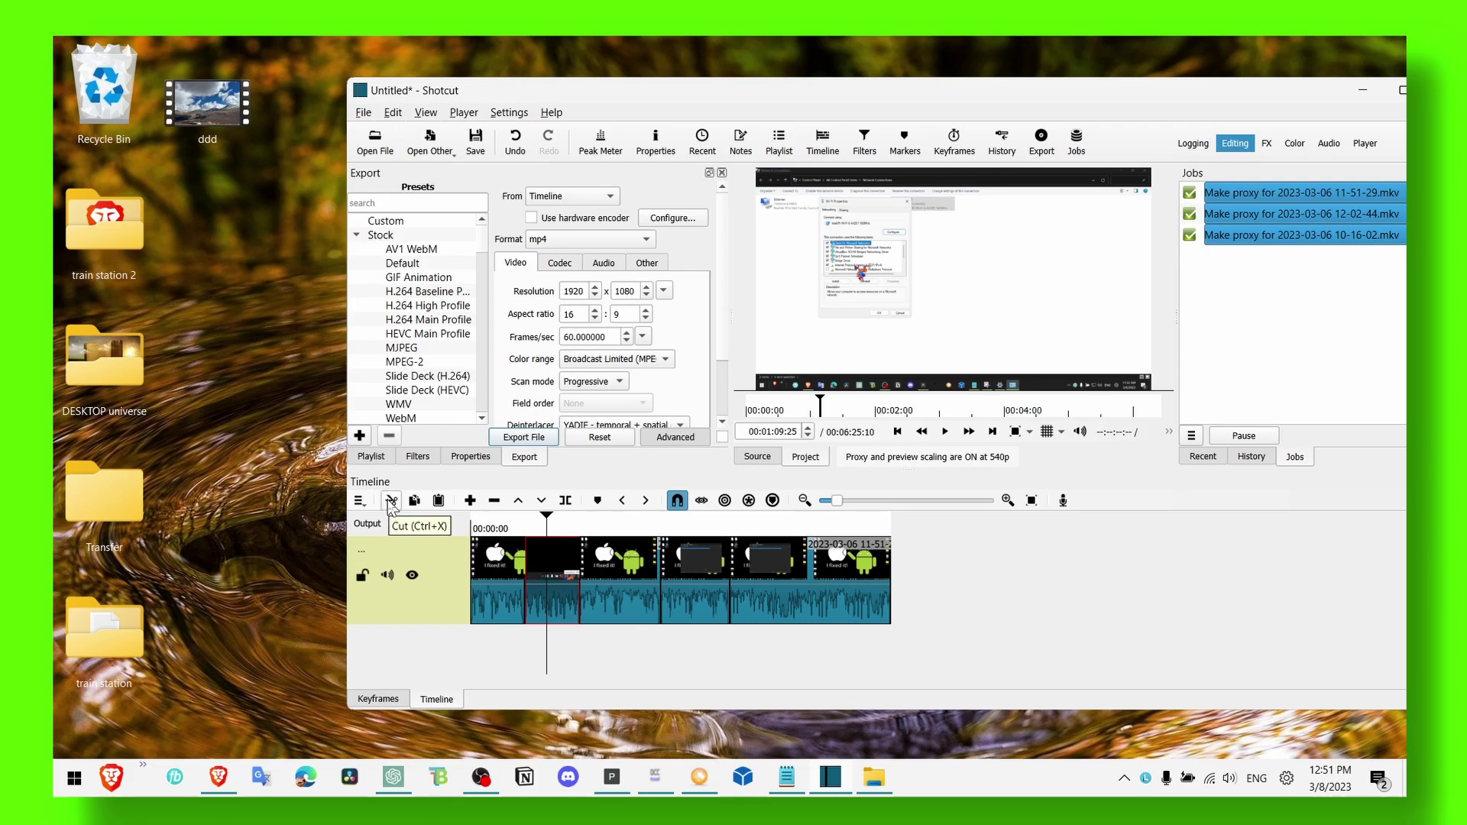
Delete the cut piece from the first clip to close the gap, then undo the last edit
left_click(788, 525)
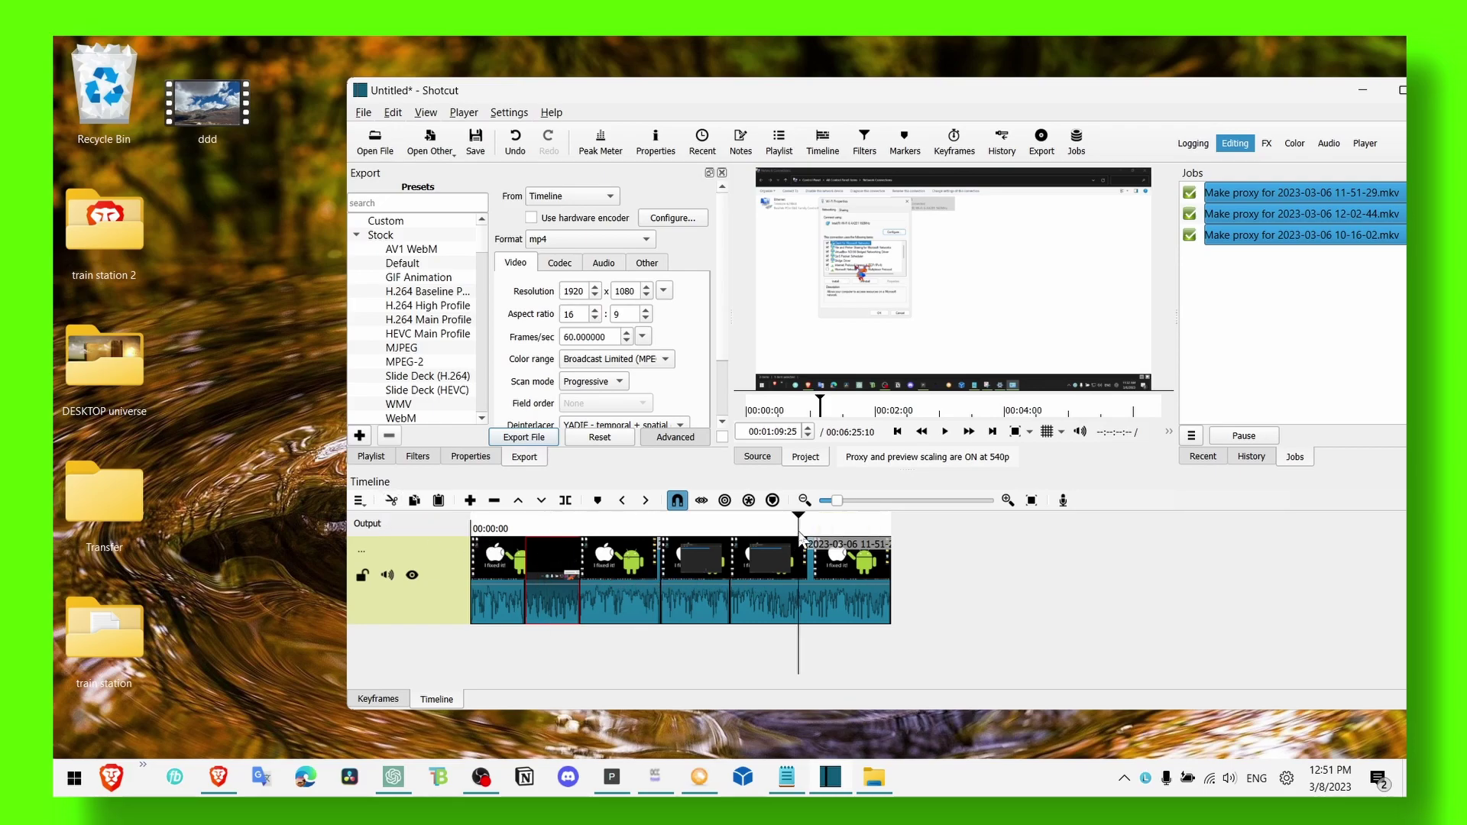
key("Delete")
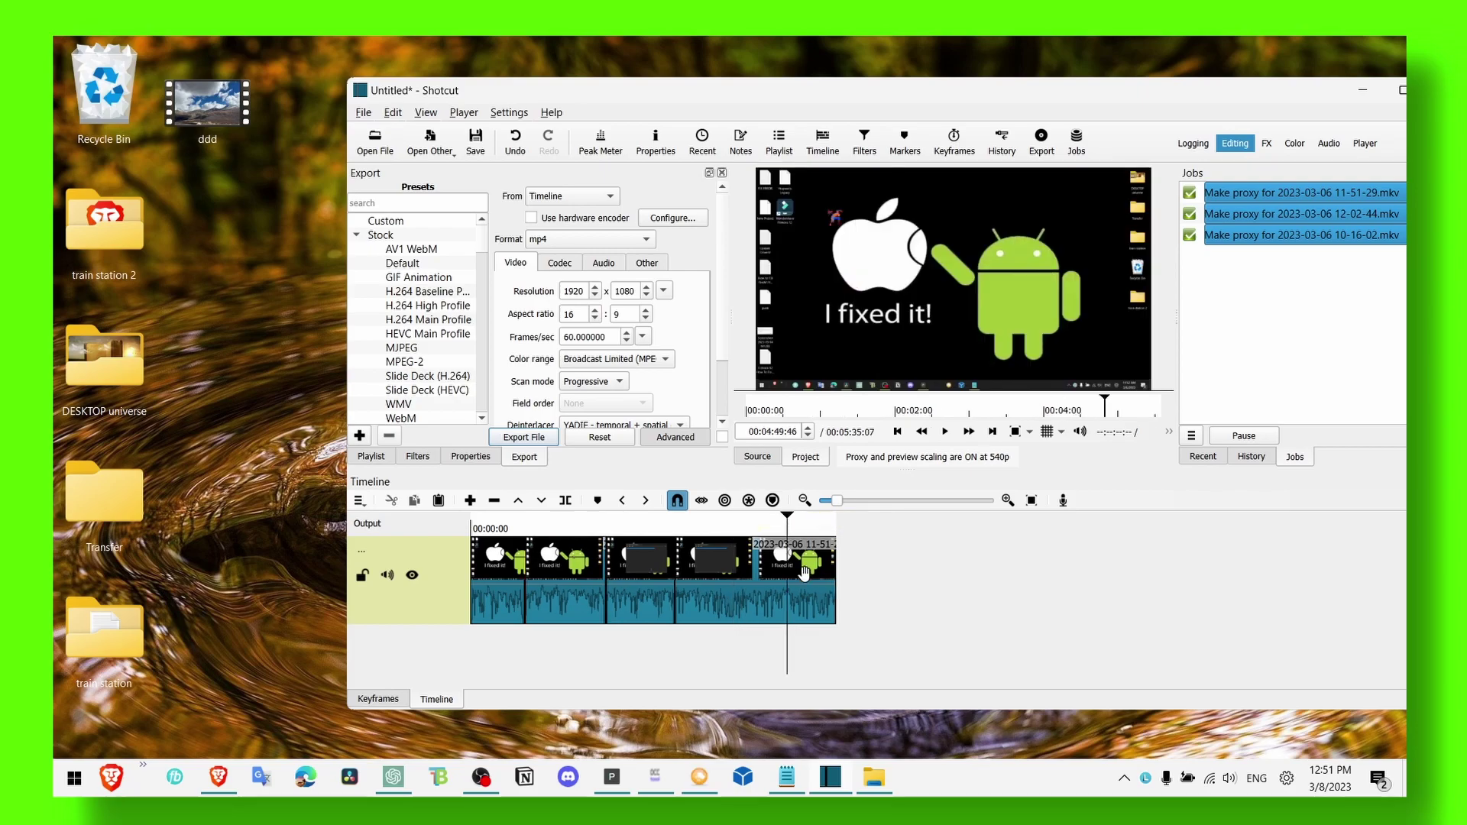
key("ctrl+z")
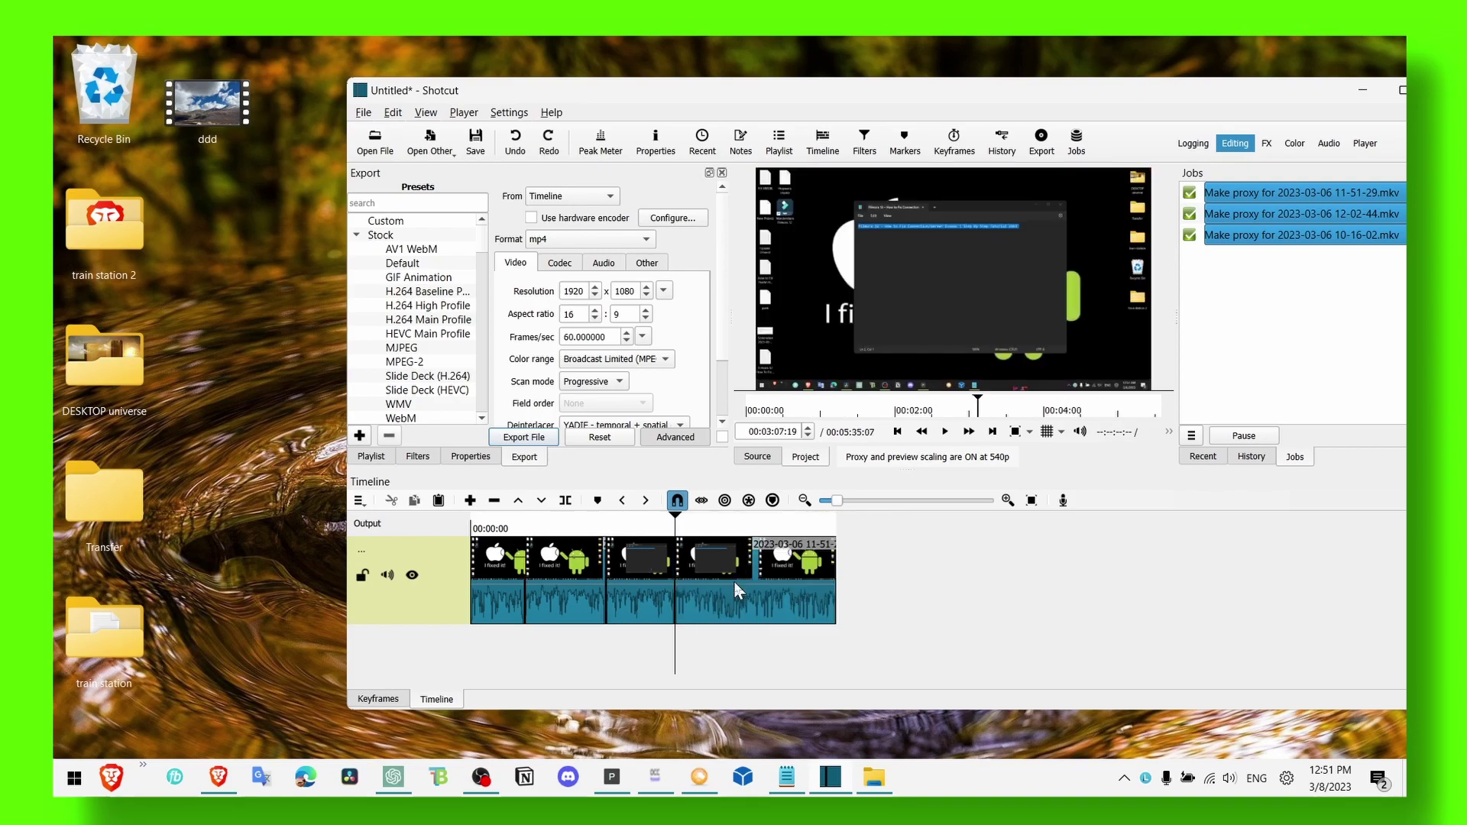
Split the later clip at 00:03:51:39, then move the playhead to 00:04:24:45
left_click(723, 528)
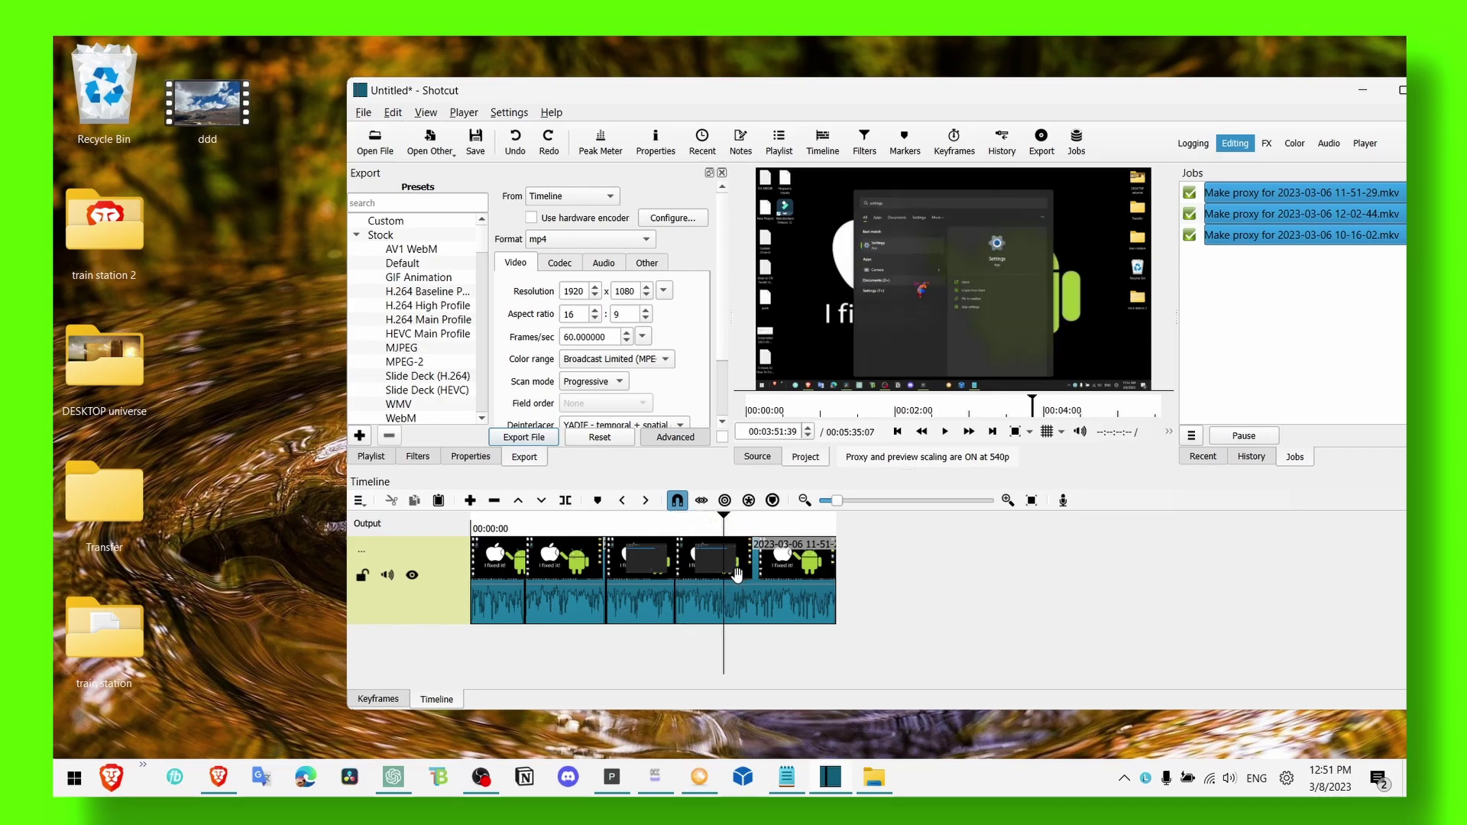
key("s")
left_click(758, 528)
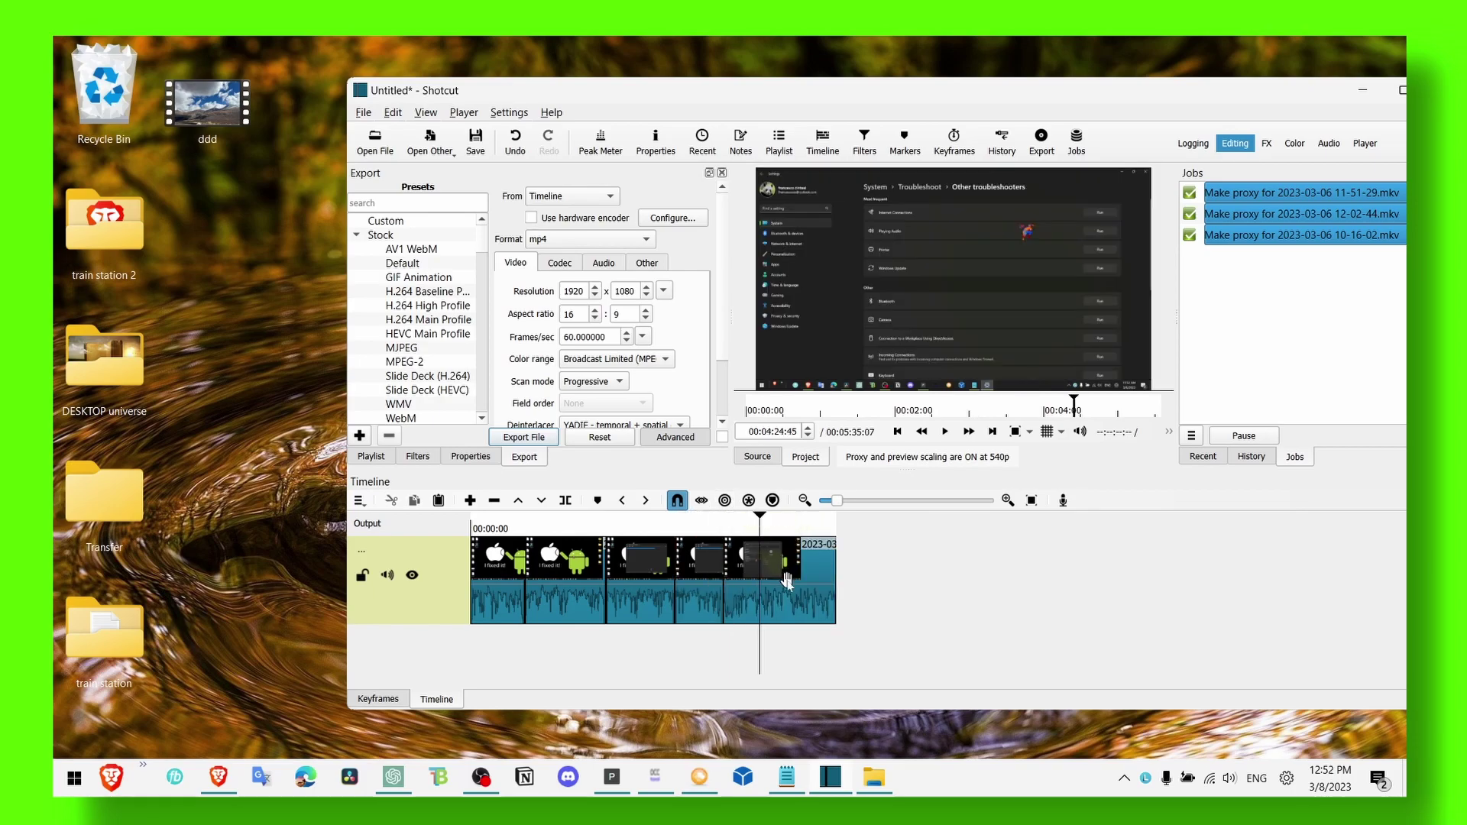